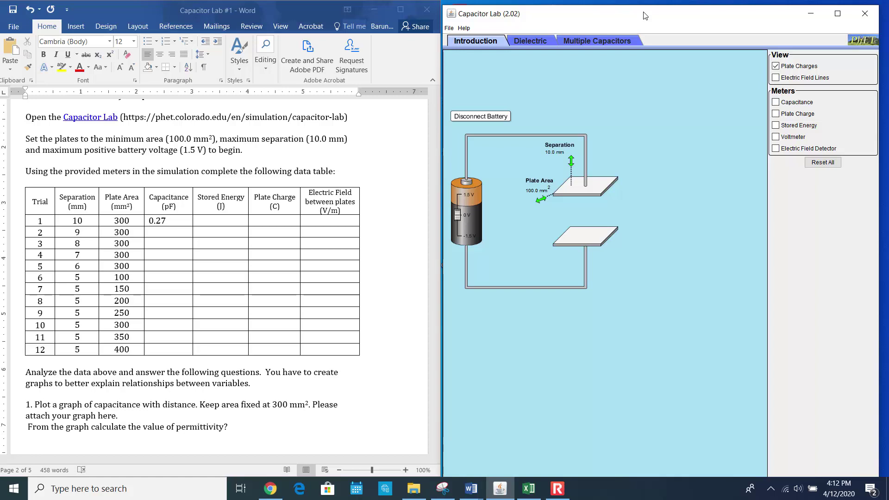
Step: Enlarge the capacitor plates to an area of about 300 mm², keeping the 10.0 mm separation
left_click_drag(645, 15, 645, 13)
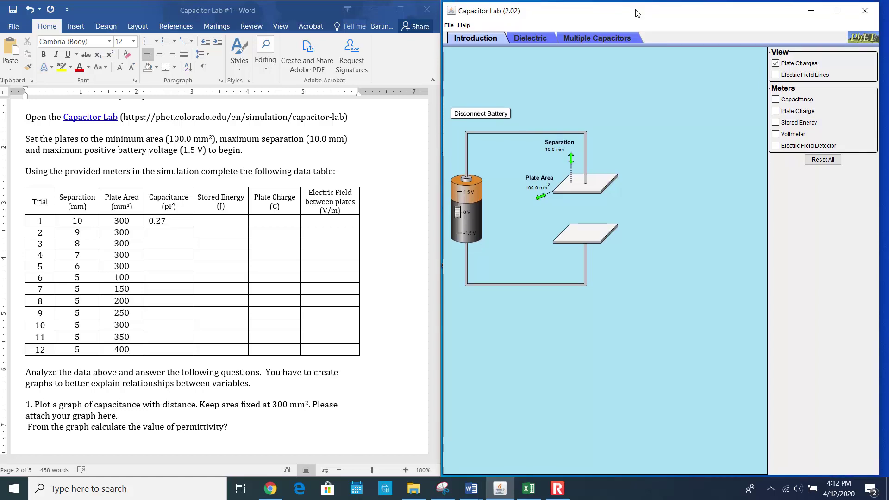
scroll(139, 314, "up", 1)
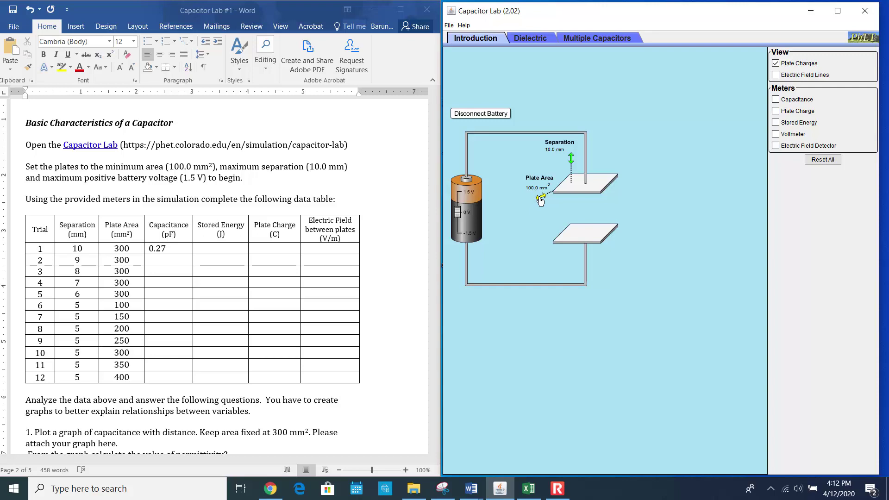
left_click_drag(540, 200, 518, 211)
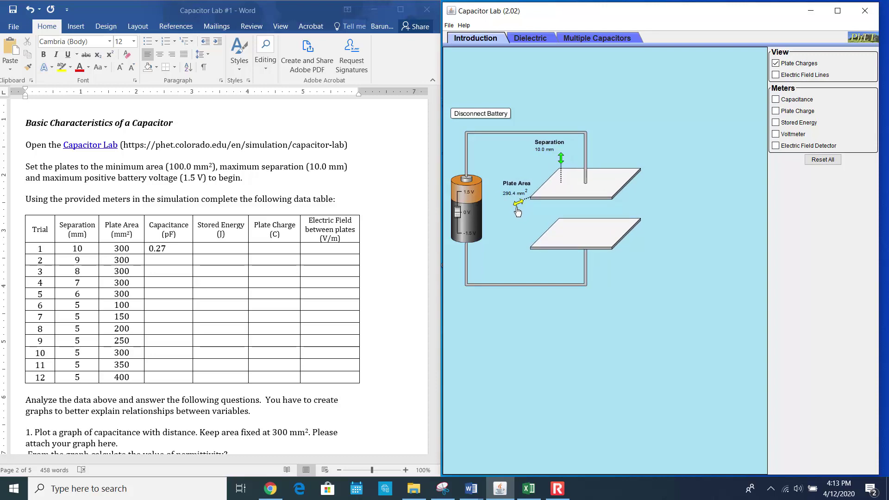
left_click_drag(518, 212, 516, 213)
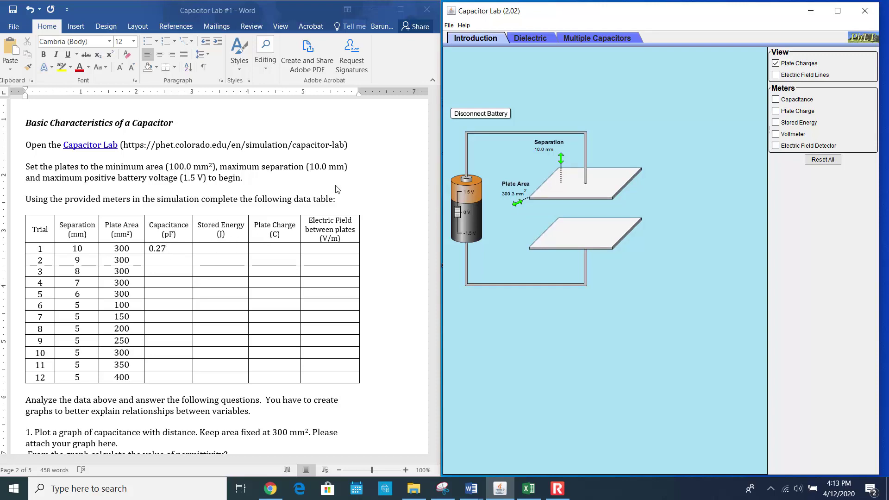
Step: Display the capacitance meter above the circuit and check its reading against trial 1's capacitance entry and the column's pF unit
left_click(775, 99)
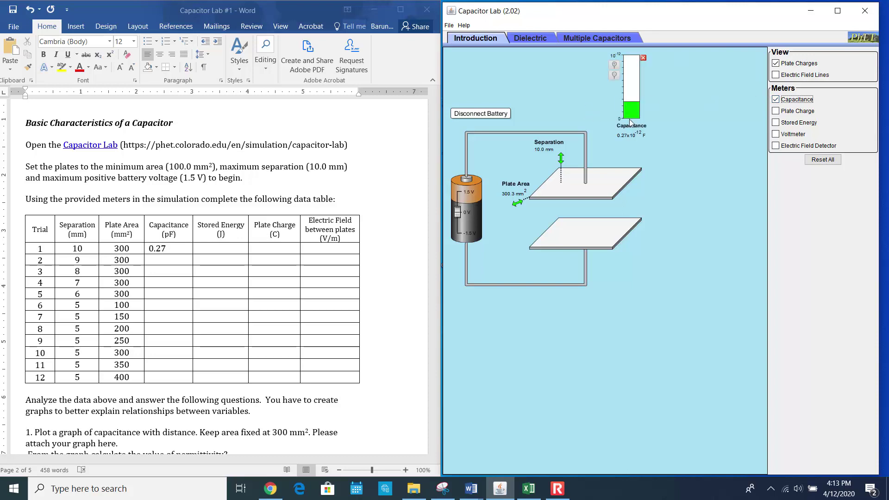
left_click_drag(630, 98, 597, 93)
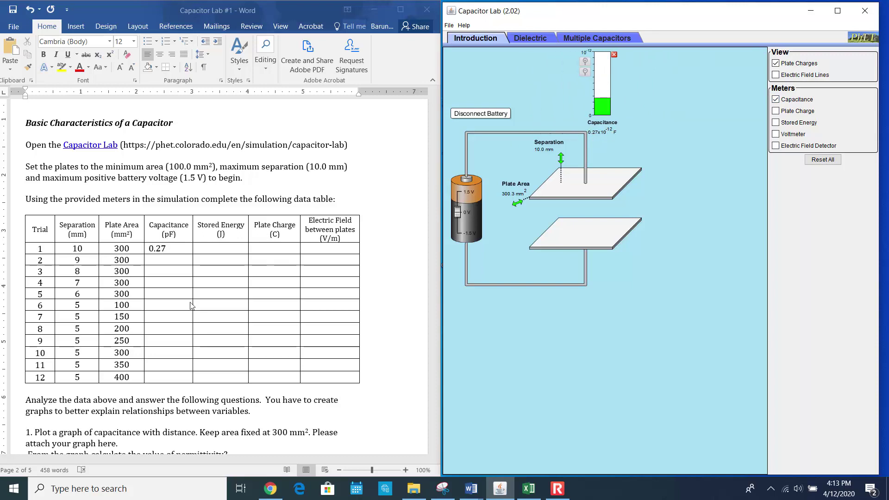
left_click(173, 255)
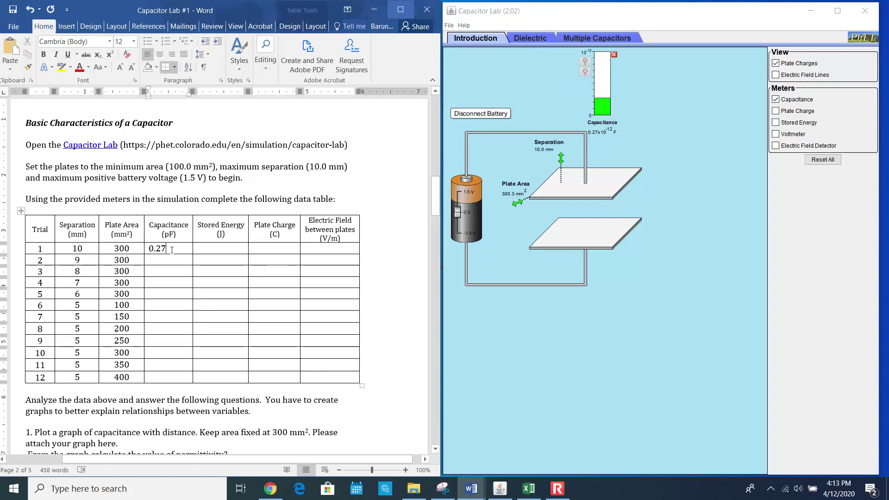
left_click_drag(164, 234, 177, 234)
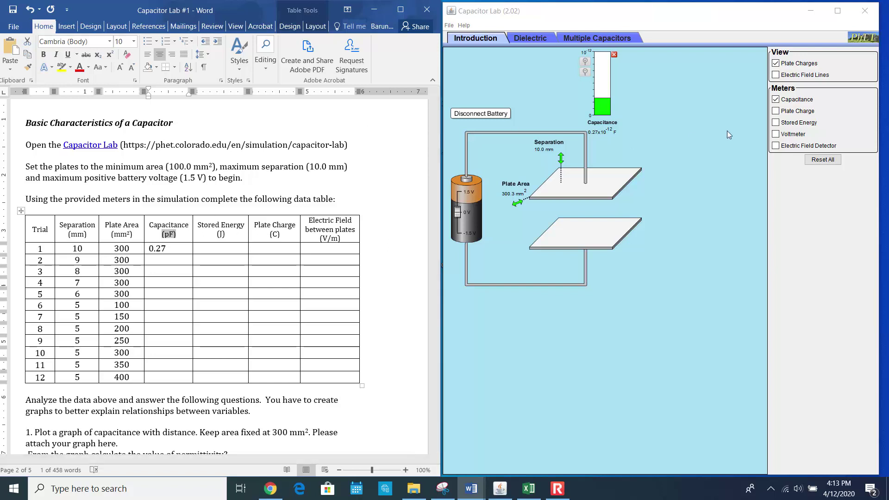
Step: Display the stored energy meter, raise the battery voltage to its 1.5 V maximum, and rescale the meter to fit the reading
left_click(795, 123)
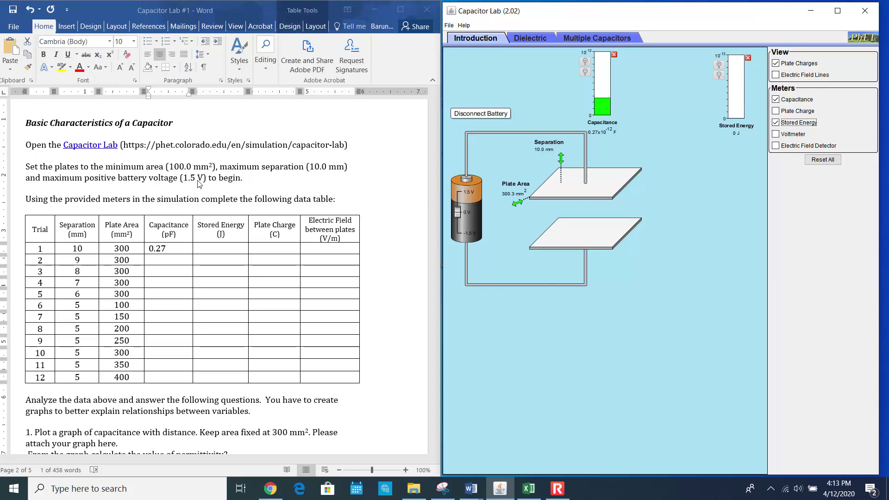
left_click_drag(457, 212, 457, 193)
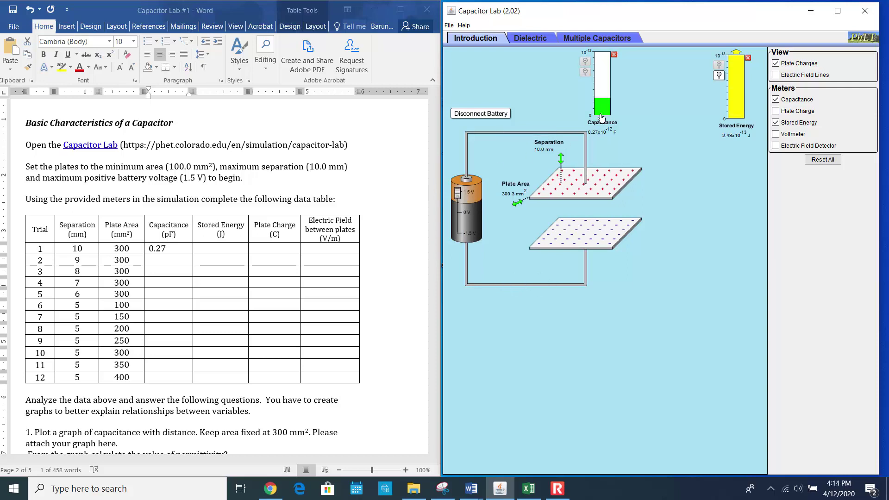
left_click_drag(456, 199, 457, 192)
left_click(718, 76)
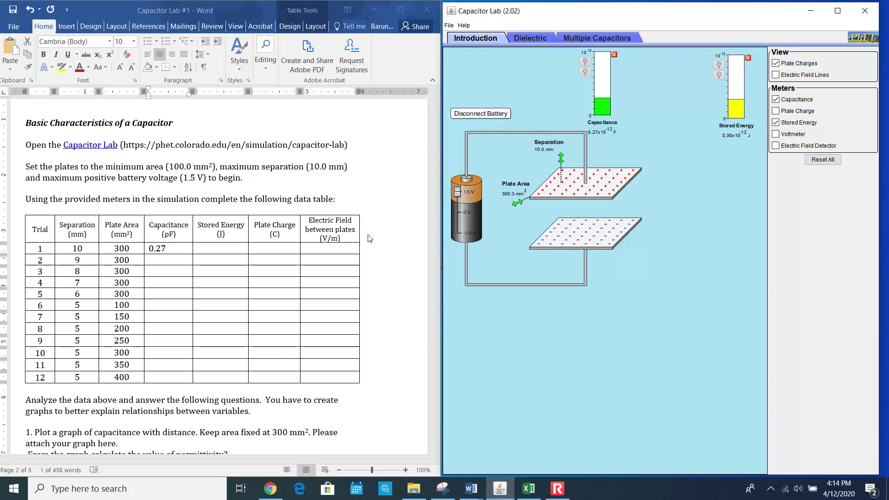
Step: Enter 0.30 as trial 1's stored energy in the data table and change that column's unit to pJ
left_click(227, 249)
left_click(219, 247)
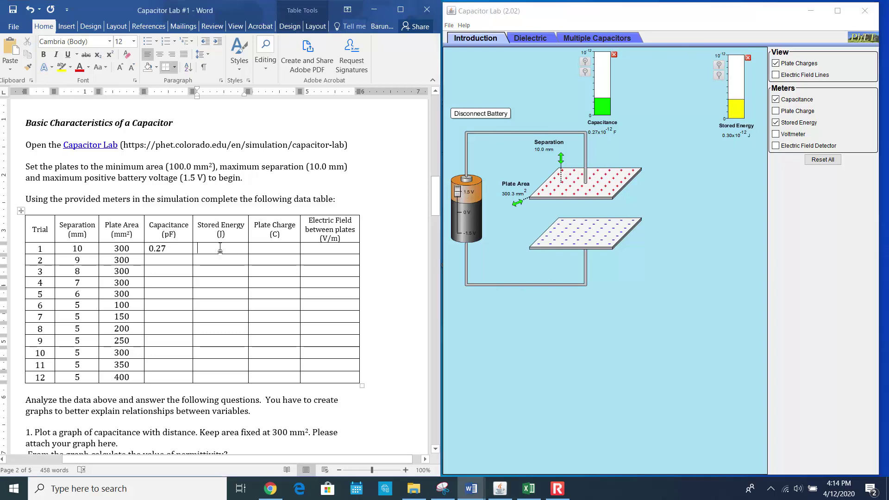
type("0.30")
left_click(224, 234)
type("p")
left_click(374, 288)
Step: Display the plate charge meter, change the Plate Charge column's unit to pC, and enter 0.4 for trial 1
left_click(263, 235)
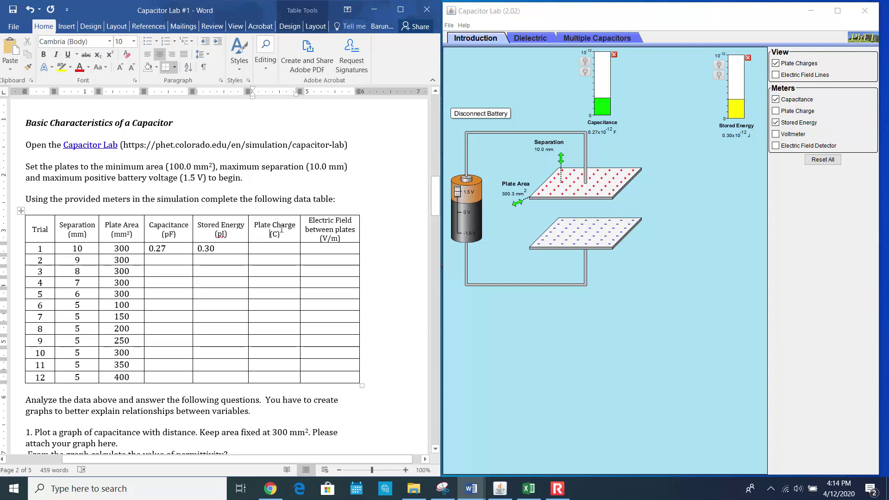
left_click(799, 112)
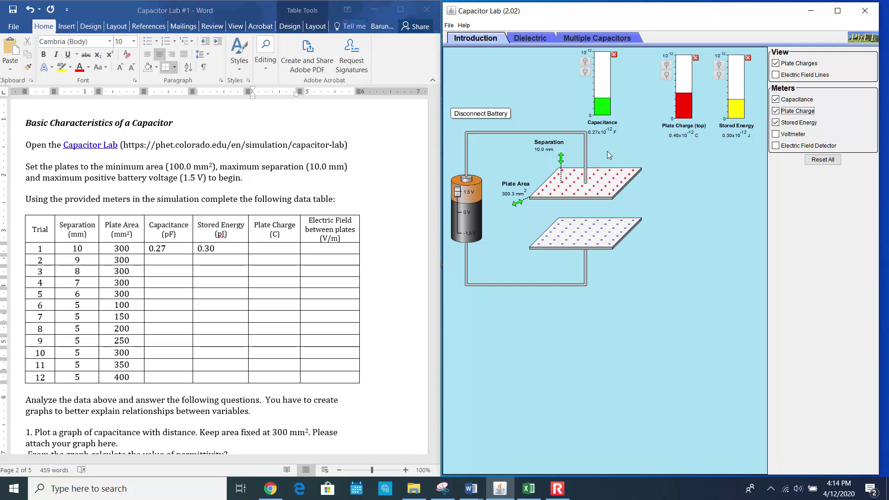
left_click(273, 234)
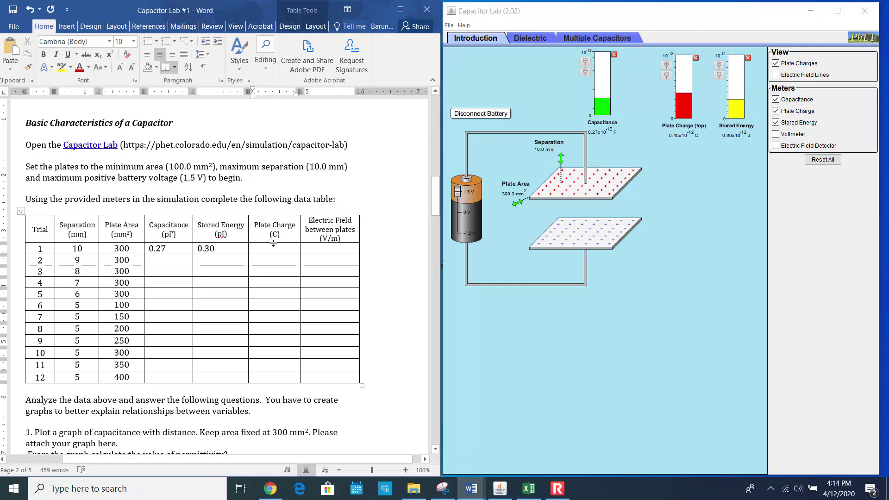
type("p")
left_click(272, 250)
type("0.4")
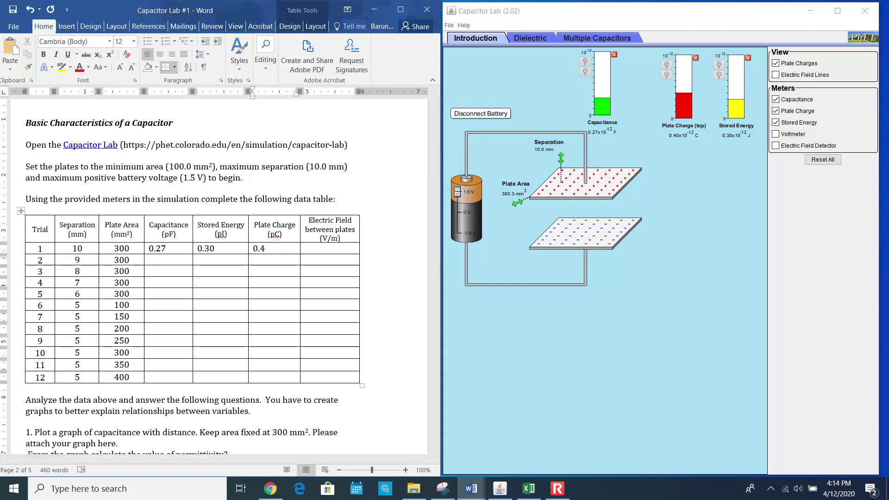
Step: Display the electric field detector with its probe between the plates and enter 150 as trial 1's electric field
left_click(322, 248)
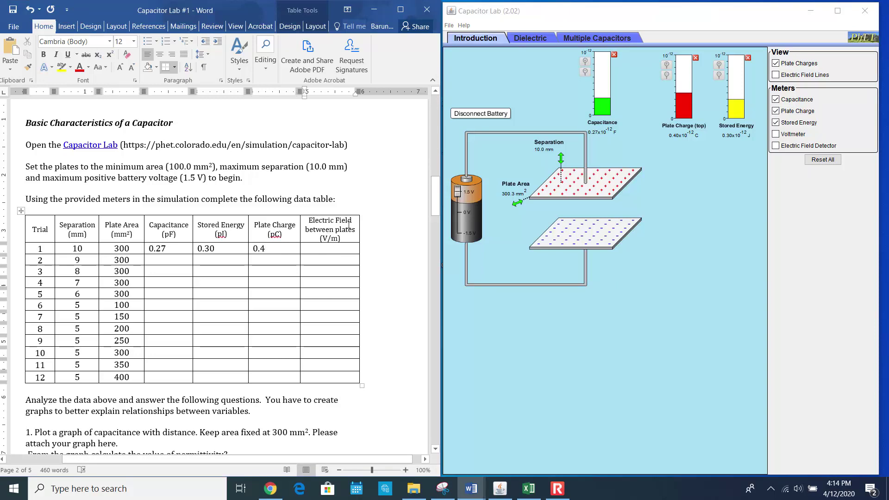
left_click(776, 147)
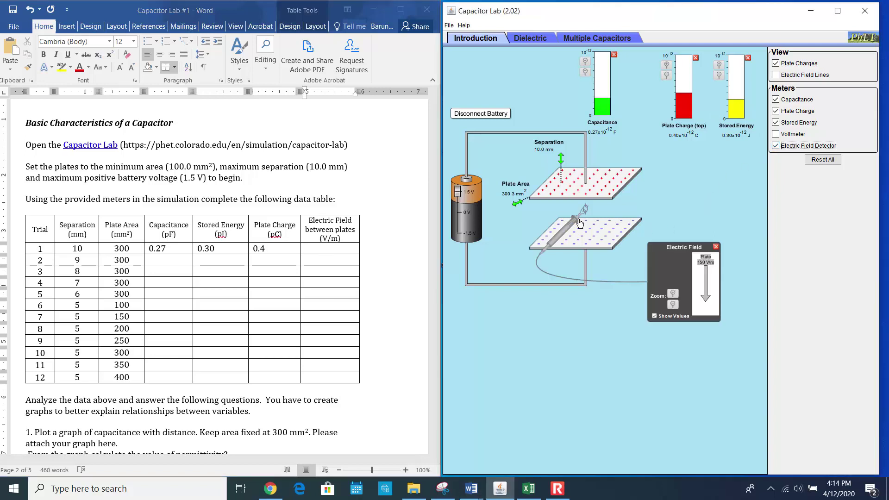
left_click_drag(576, 222, 574, 226)
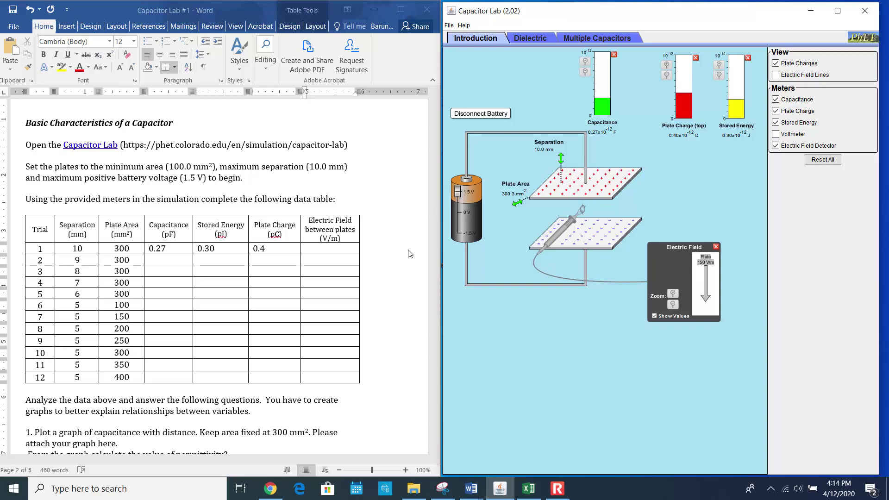
left_click(313, 248)
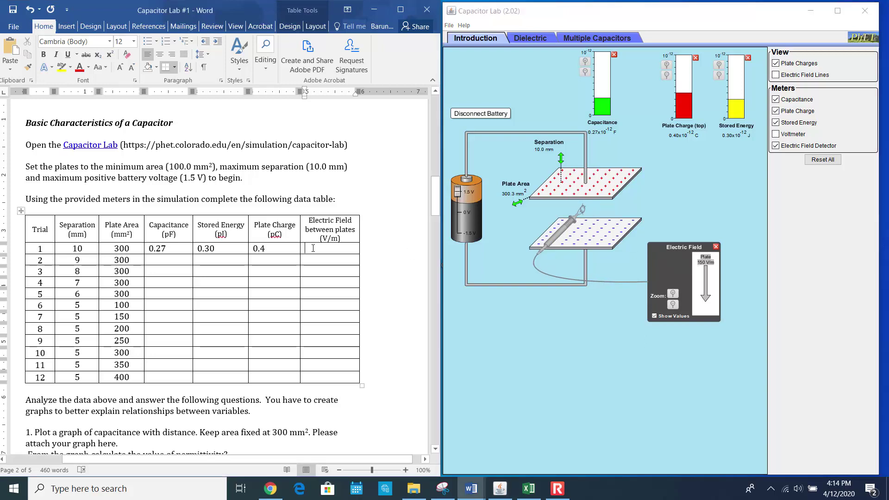
type("150")
Step: Review the separations and plate areas of trials 7 to 12 and question 1's instruction to keep the area fixed at 300 mm²
left_click_drag(75, 318, 78, 380)
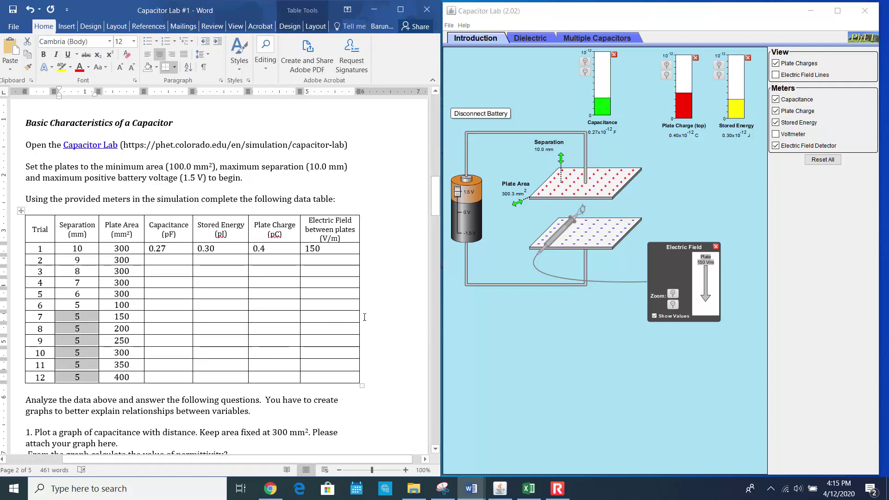
left_click(275, 311)
left_click_drag(109, 319, 121, 377)
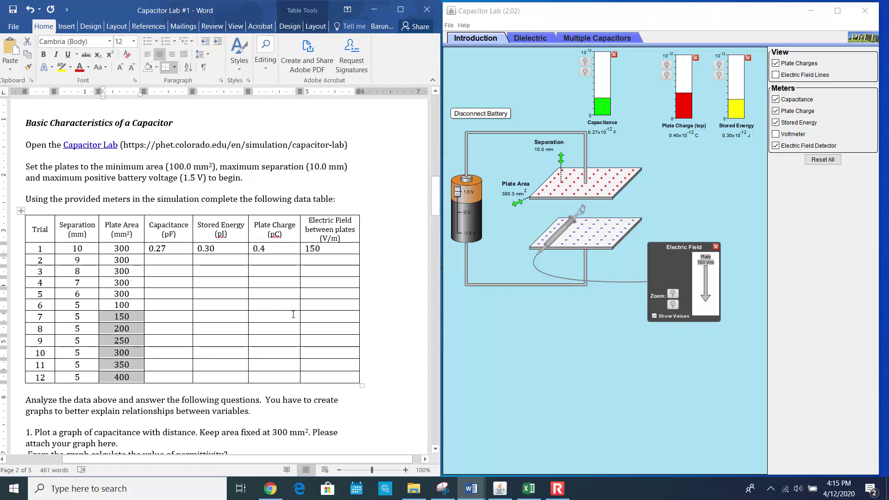
scroll(327, 281, "down", 4)
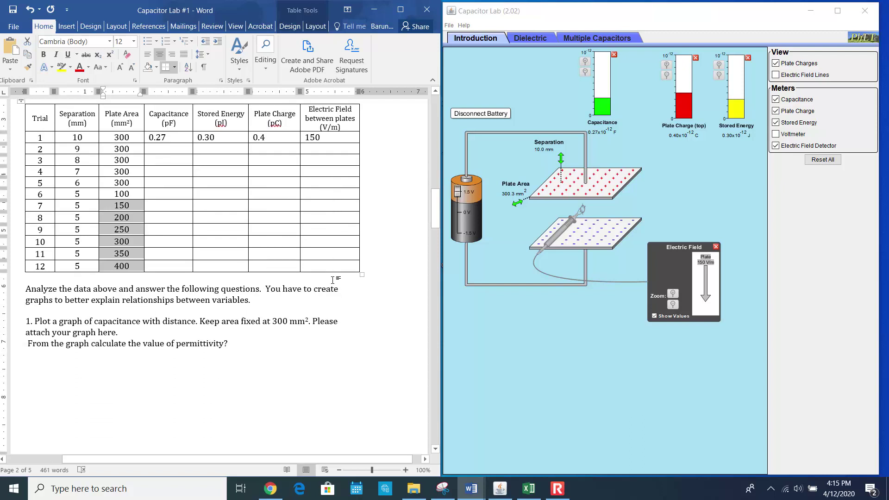
scroll(327, 281, "down", 3)
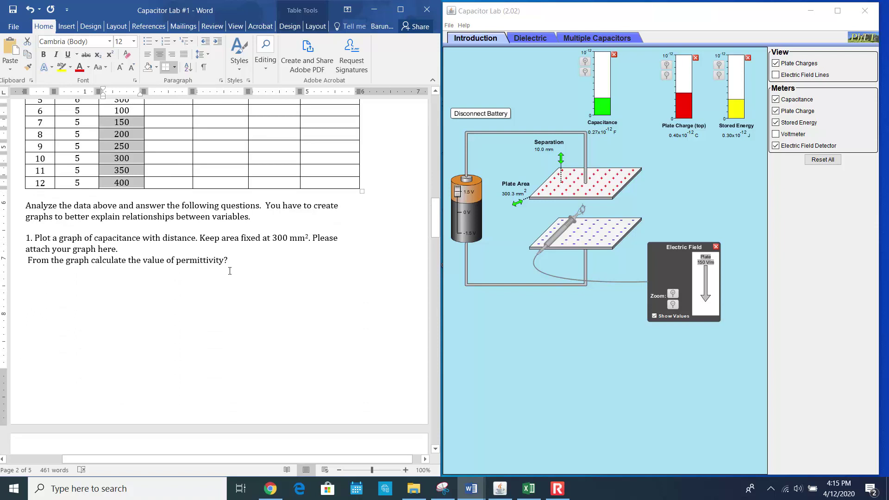
scroll(229, 273, "up", 4)
scroll(248, 290, "down", 5)
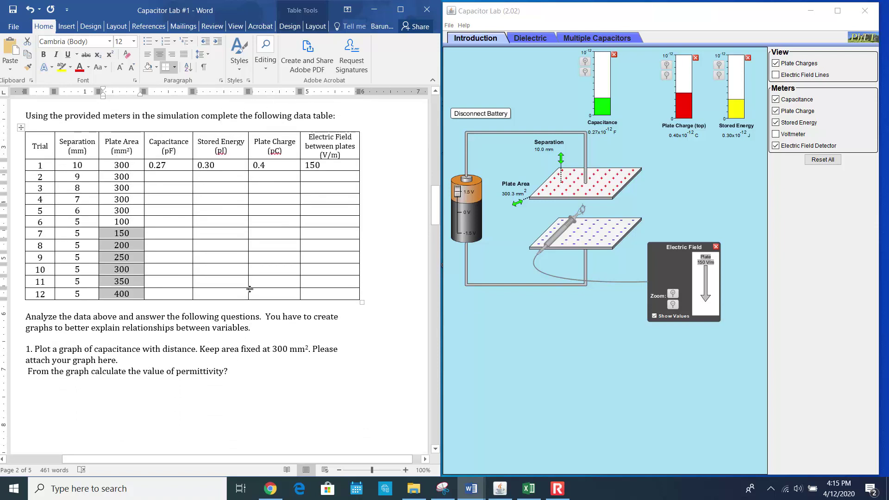
left_click_drag(202, 210, 301, 212)
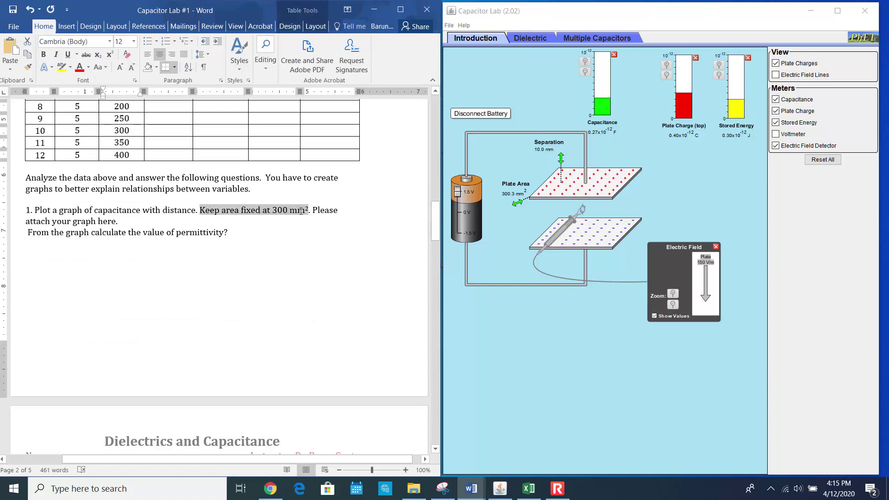
scroll(312, 231, "up", 3)
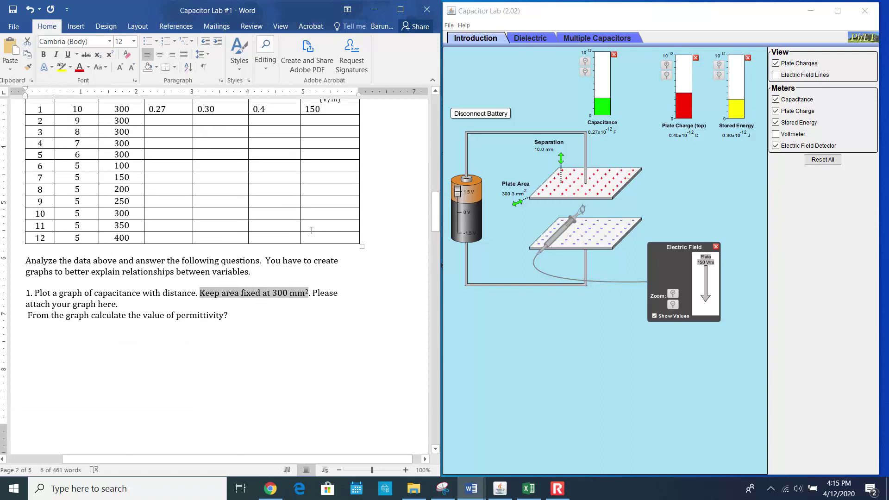
Step: Switch to the Excel workbook Book1, shrink its window, and place it beside the Word document
left_click(529, 487)
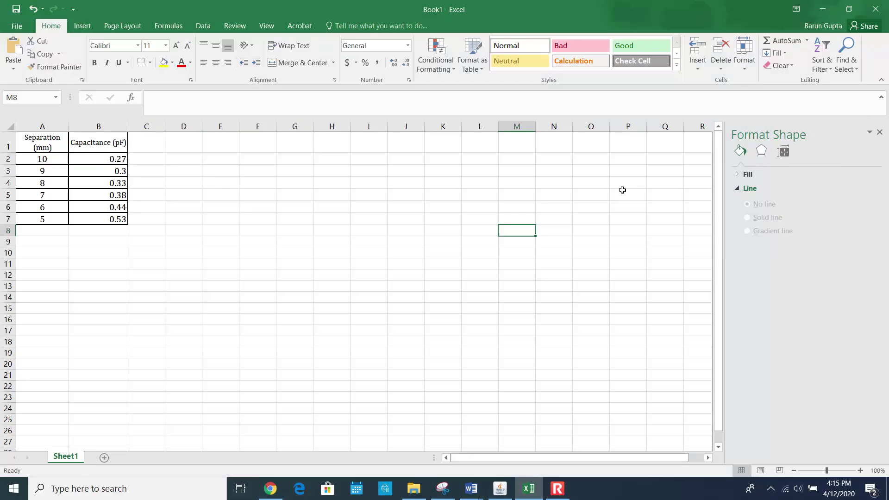
left_click(849, 9)
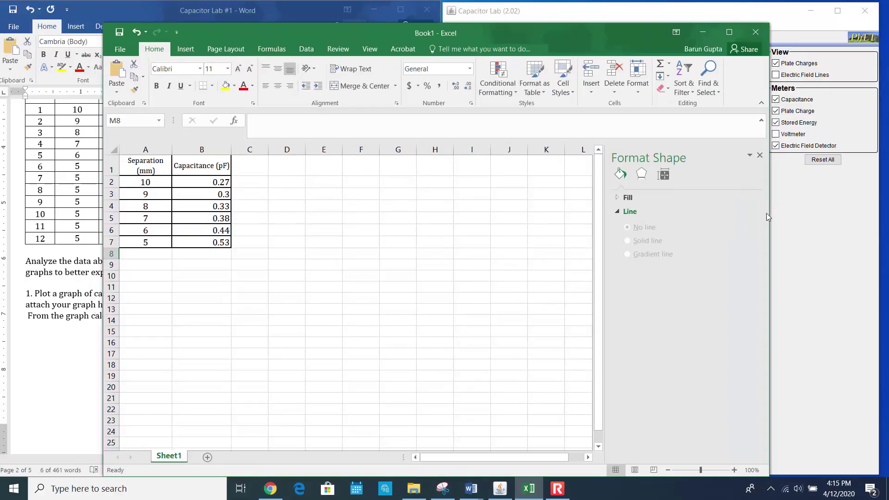
left_click_drag(768, 216, 583, 247)
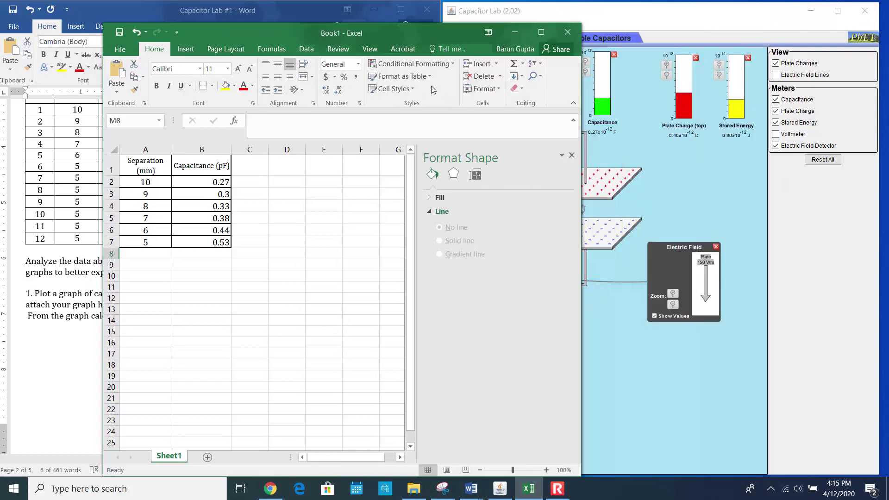
left_click_drag(408, 34, 764, 24)
Step: Examine which trials in the Word table use a 300 mm² plate area, comparing trials 1 to 5 and 10 with the Excel separations
left_click(361, 236)
scroll(278, 259, "up", 4)
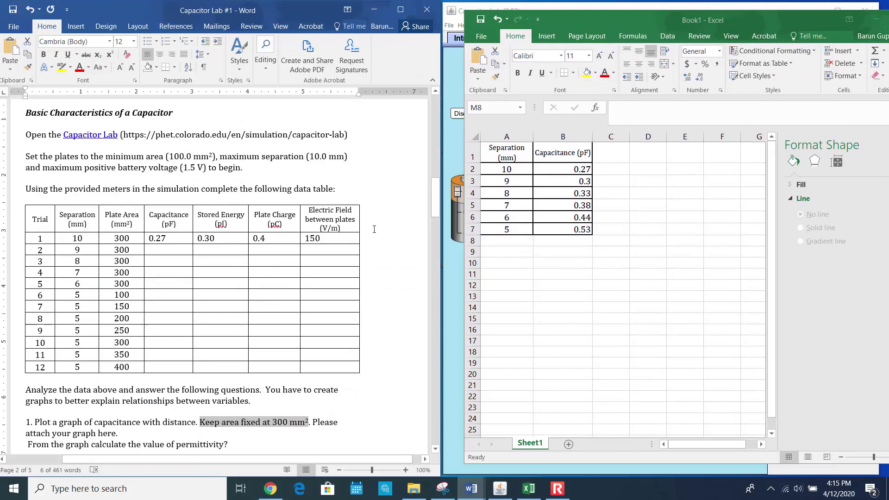
left_click_drag(62, 222, 77, 271)
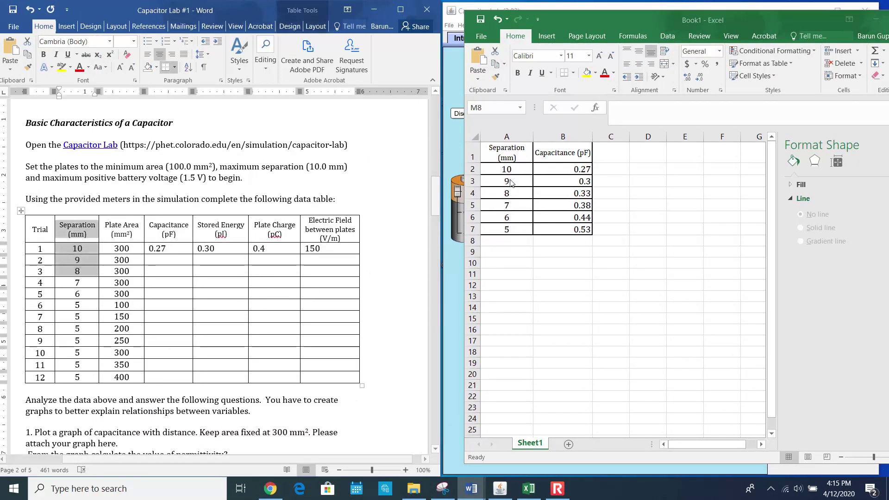
scroll(192, 422, "down", 3)
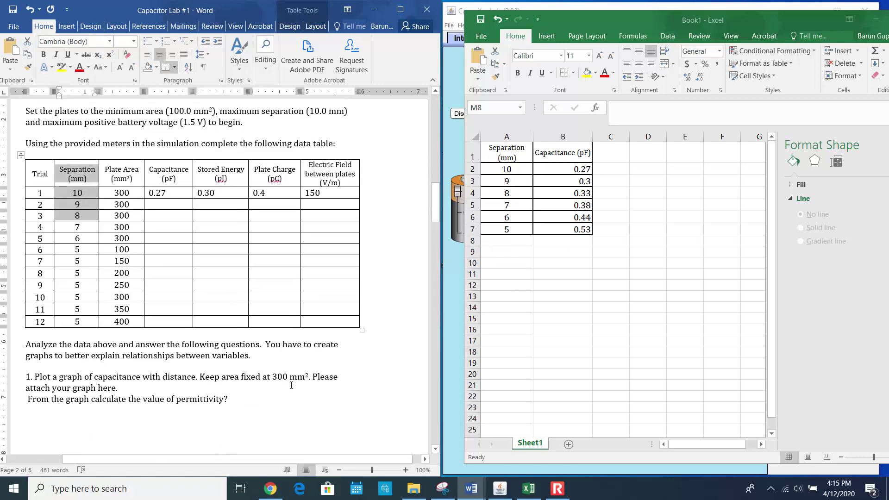
left_click(75, 192)
left_click_drag(70, 191, 117, 238)
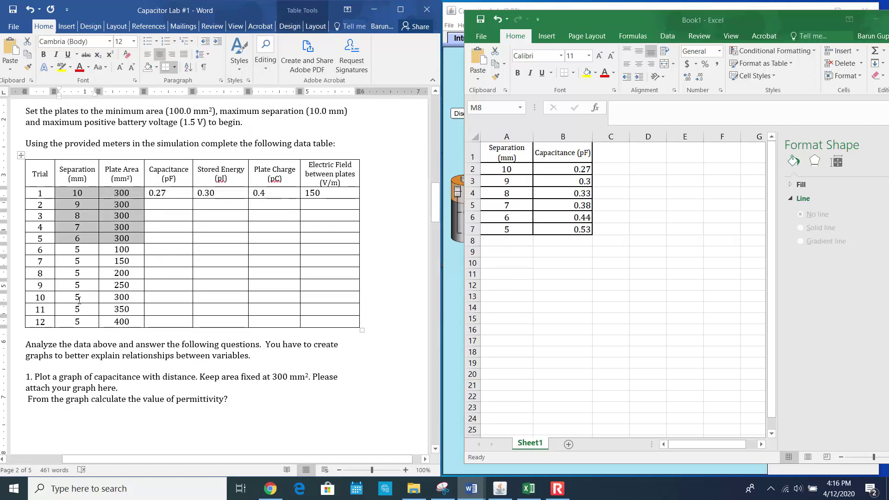
left_click_drag(74, 296, 109, 302)
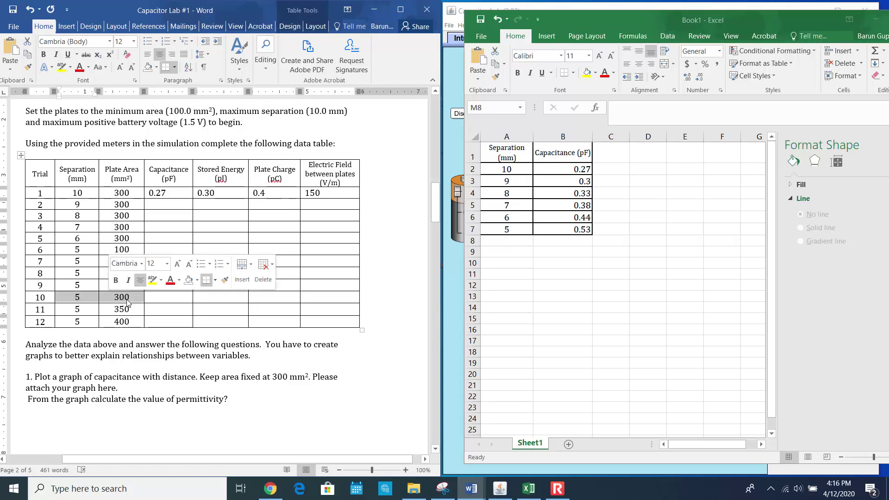
Step: Switch back to the Excel workbook Book1 and maximize its window
left_click(793, 22)
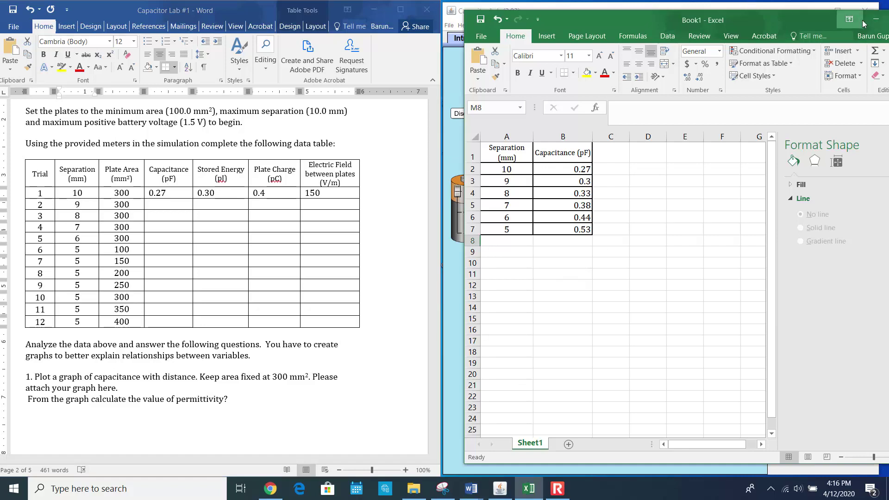
left_click_drag(793, 22, 697, 26)
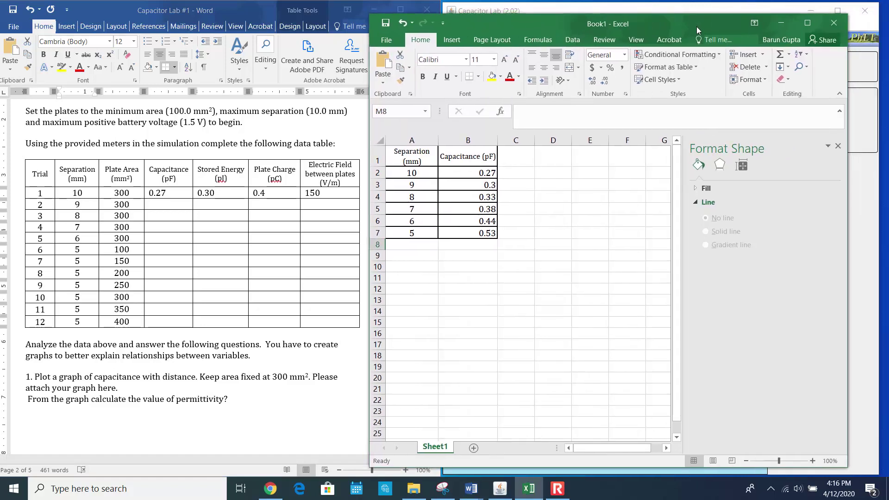
left_click(808, 23)
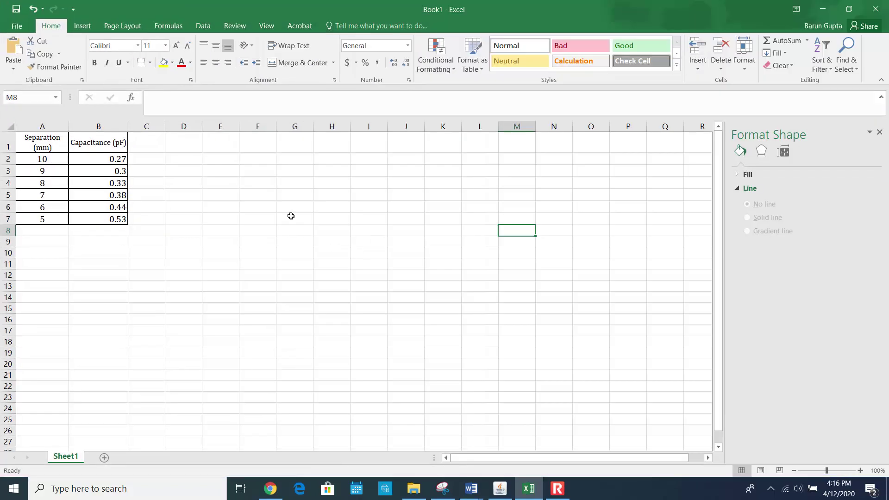
Step: Insert a markers-only scatter chart of the separation and capacitance data in A1:B7 and apply the black-background chart style
left_click(290, 216)
left_click_drag(48, 141, 90, 218)
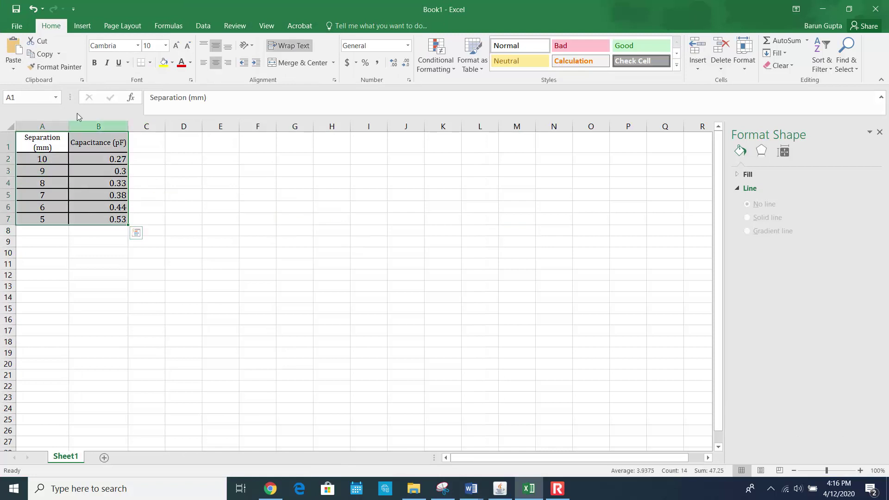
left_click(80, 28)
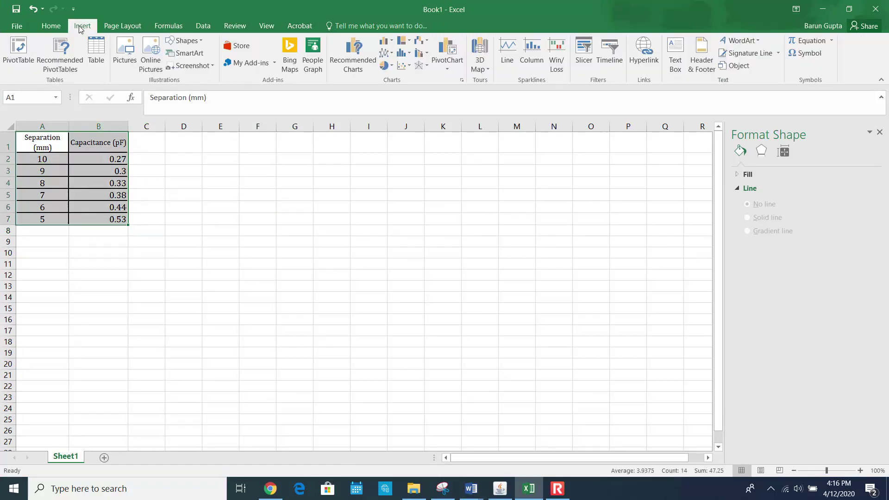
left_click(402, 68)
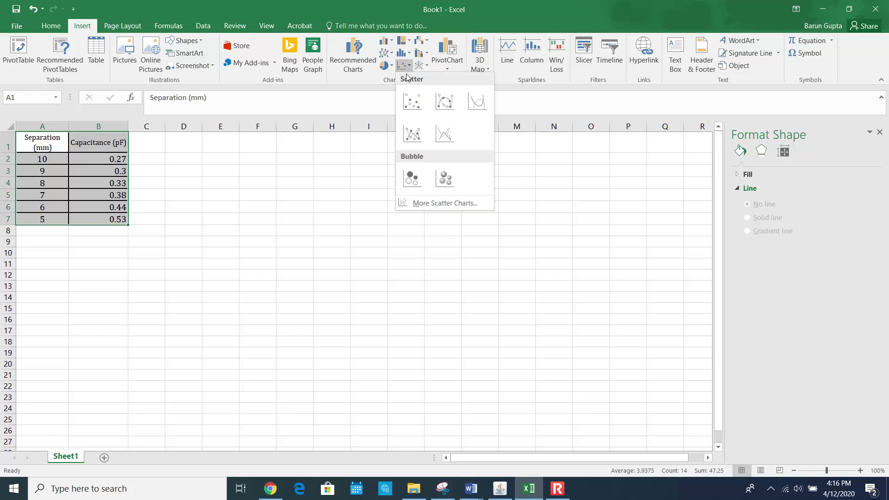
left_click(414, 104)
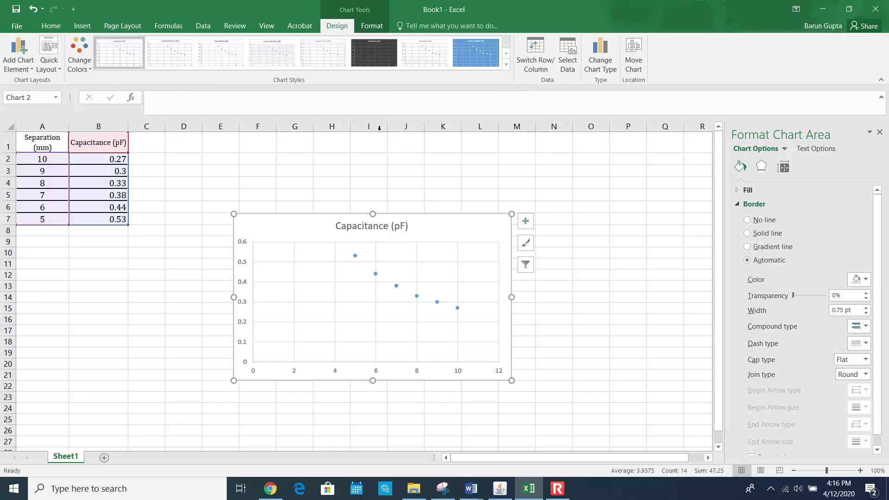
left_click(371, 60)
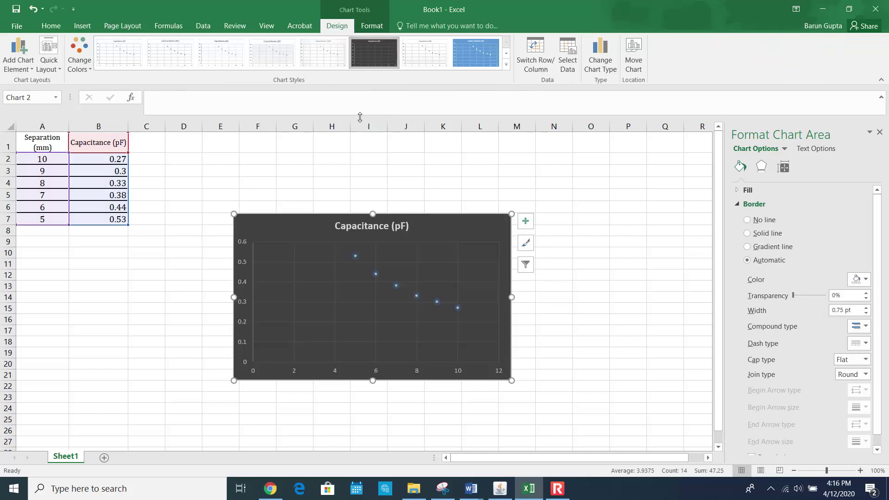
Step: Add axis titles to the scatter chart and name the vertical axis "Capacitance (pF)"
left_click(526, 221)
left_click(570, 243)
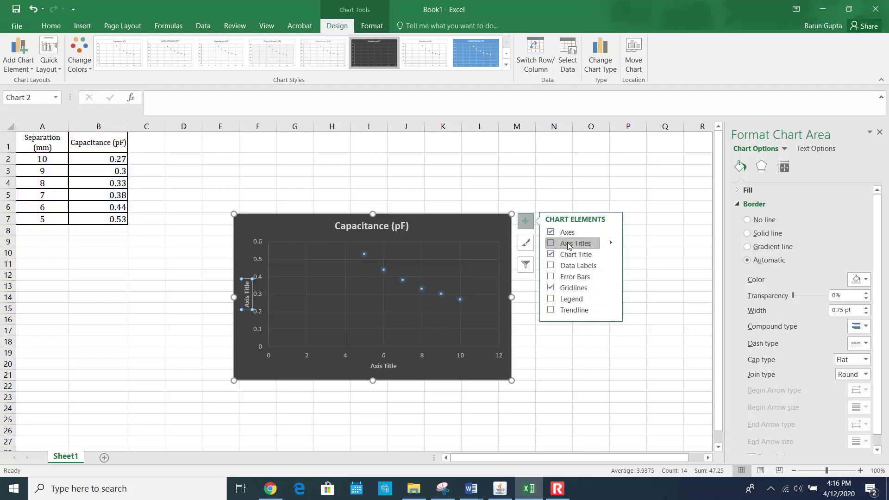
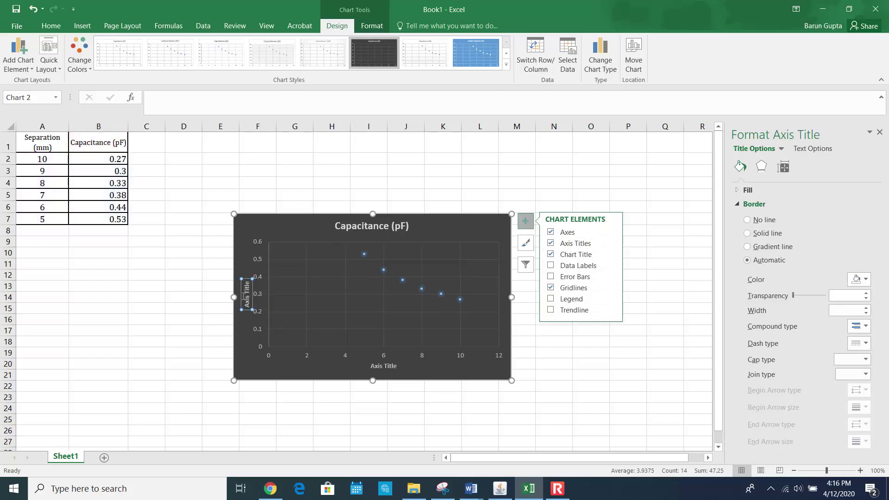
triple_click(247, 299)
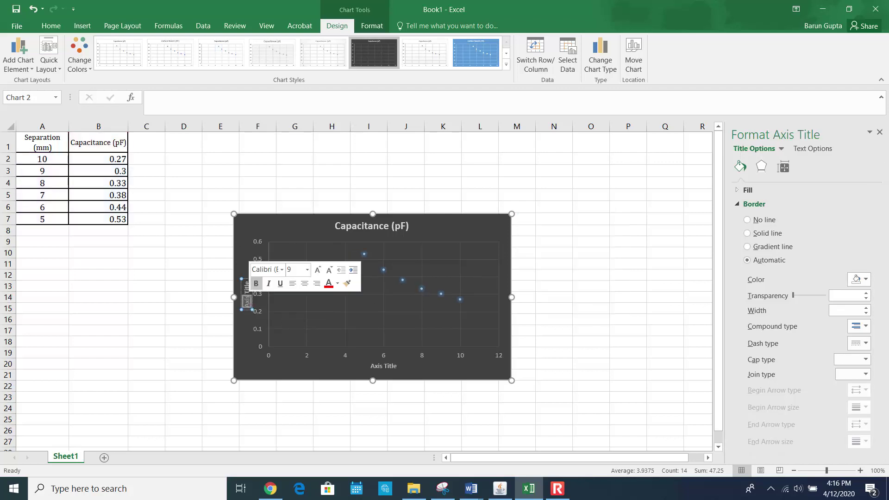
type("C")
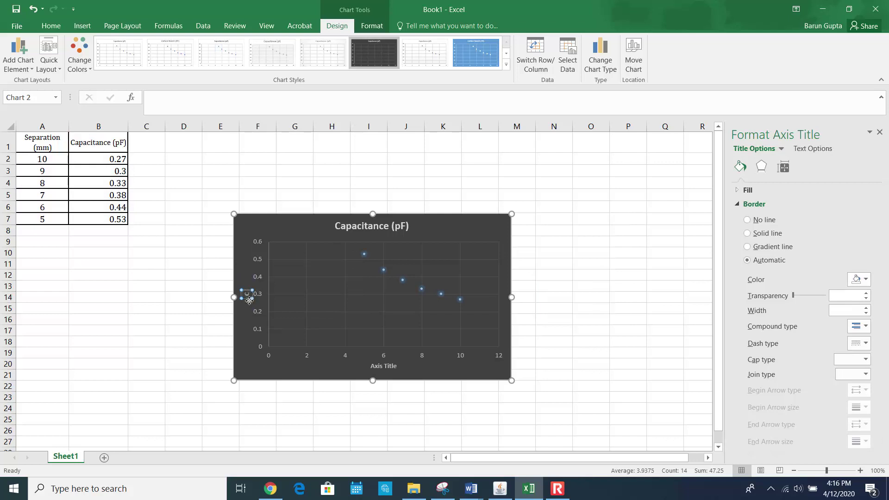
type("apacitan")
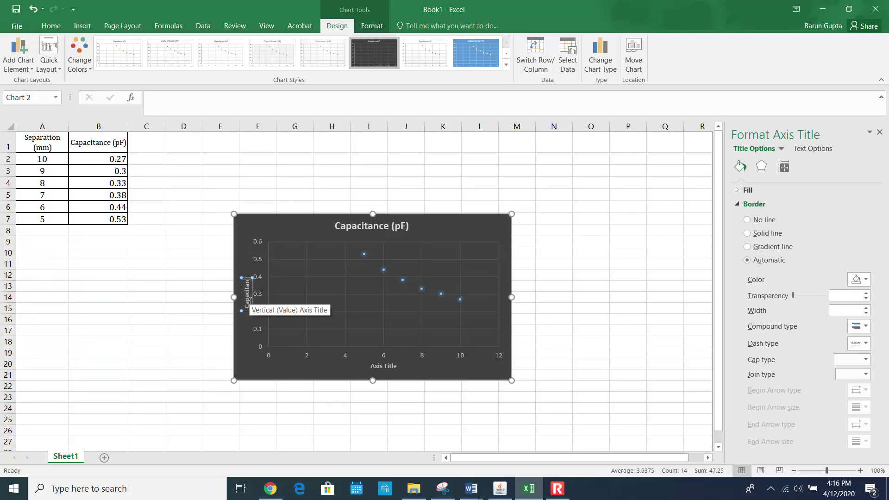
type("ce (pF)")
Step: Name the chart's horizontal axis "Separation (mm)"
left_click(383, 367)
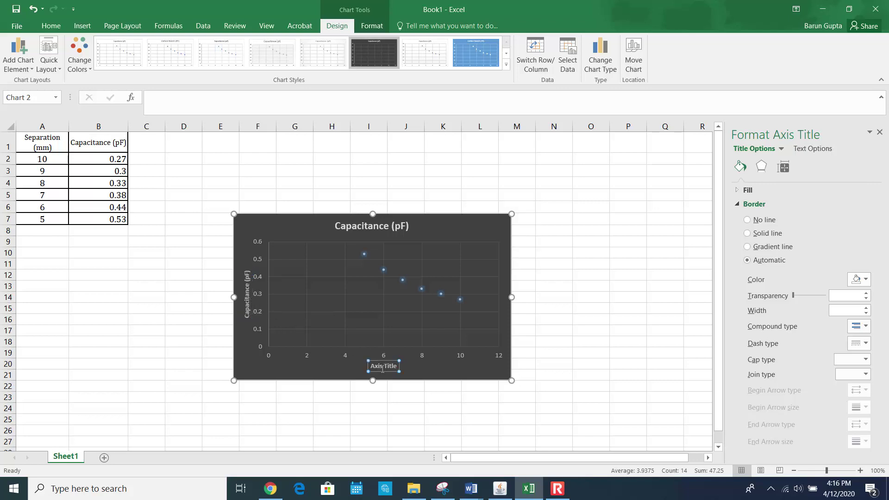
triple_click(381, 368)
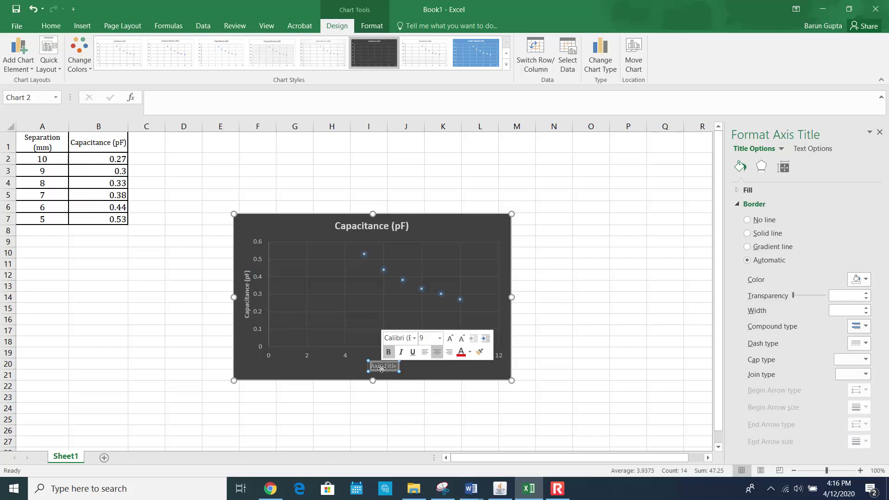
key("BackSpace")
type("Sepa")
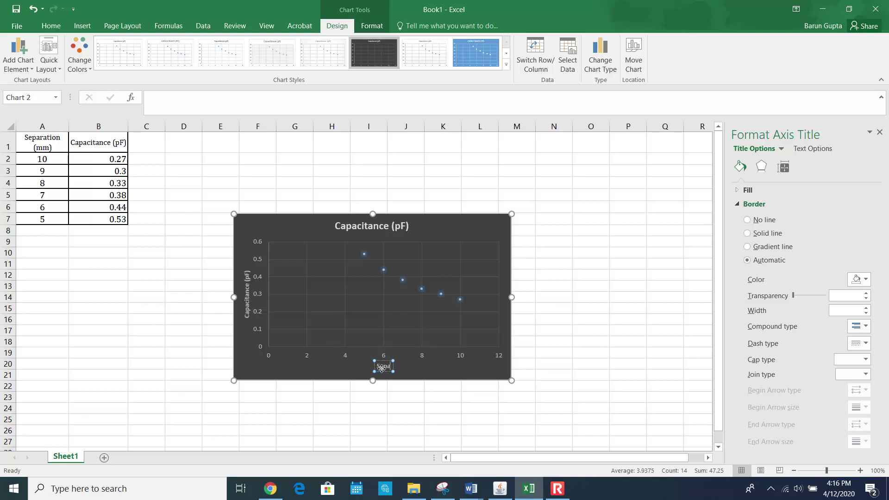
type("ration (mm)")
left_click(546, 241)
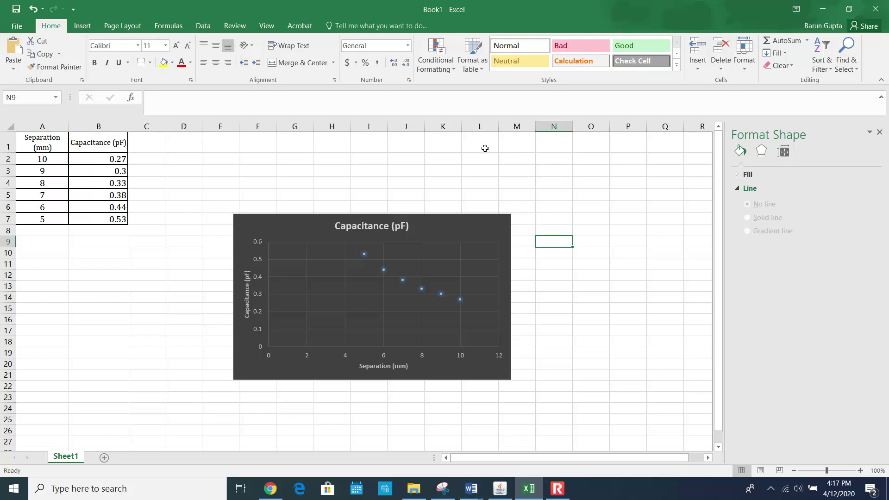
Step: Enter the capacitance formula "c= e0A/d" as text in cell I2 above the chart
left_click(370, 156)
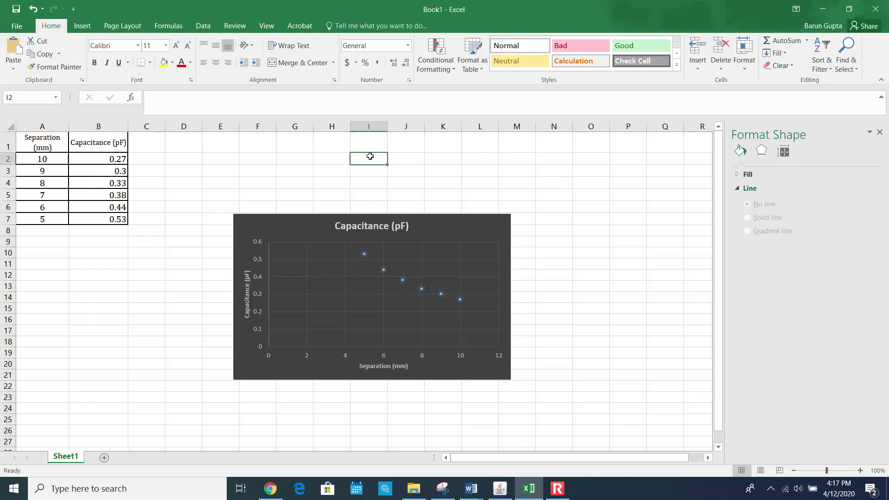
type("c= e")
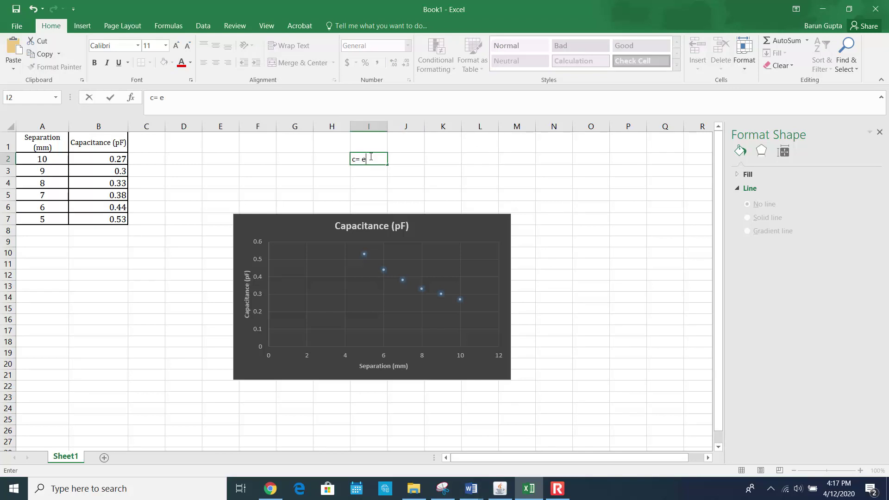
type("0A/D")
key("BackSpace")
type("d")
left_click_drag(362, 158, 369, 158)
Step: Add a trendline to the capacitance data points and set its type to Power
left_click(363, 256)
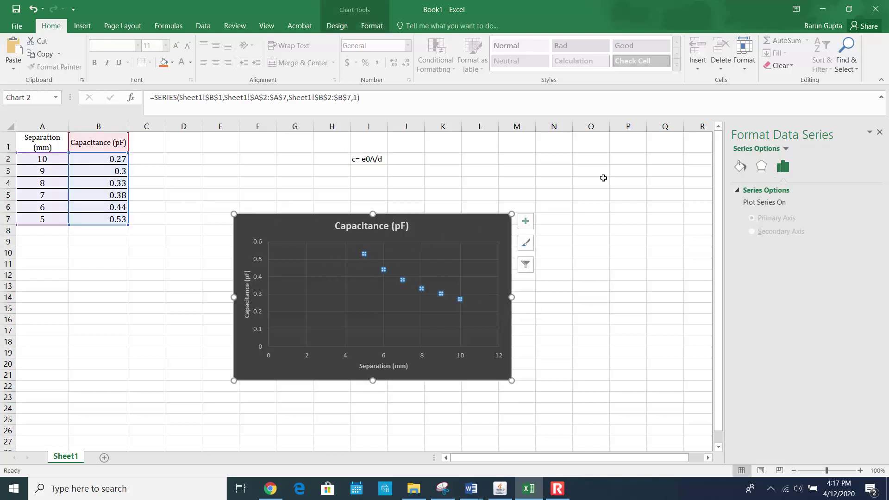
left_click(456, 220)
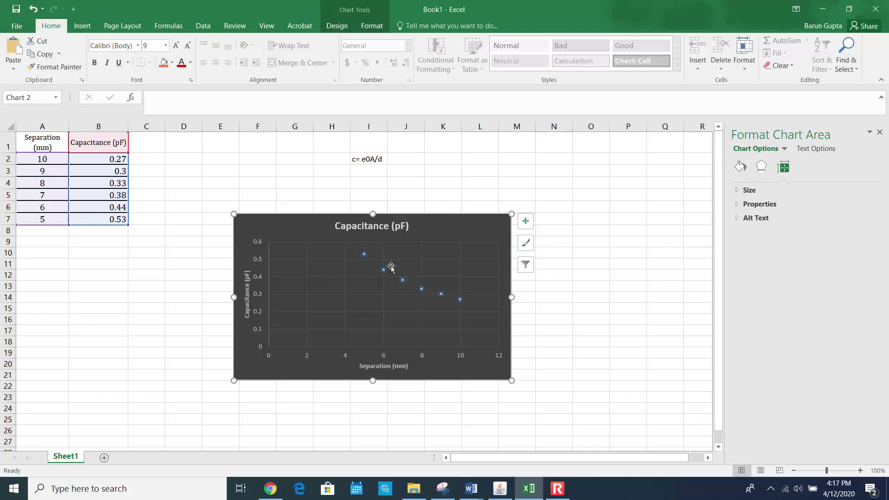
left_click(525, 221)
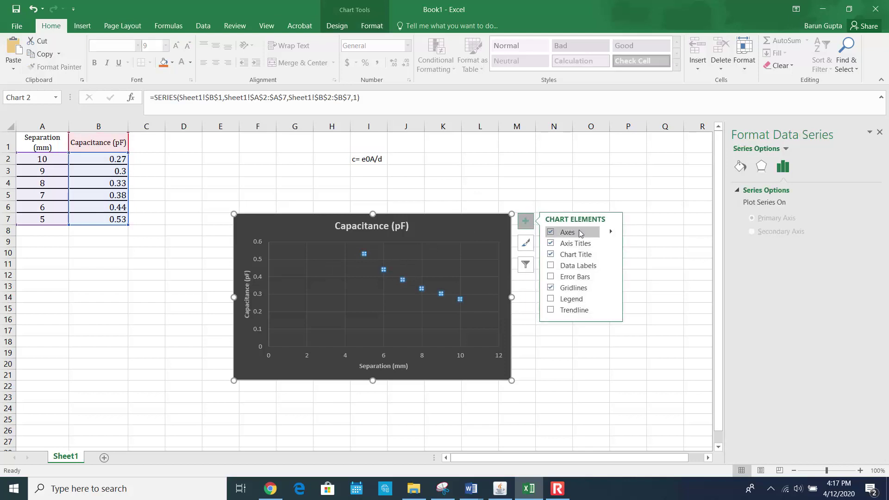
left_click(611, 310)
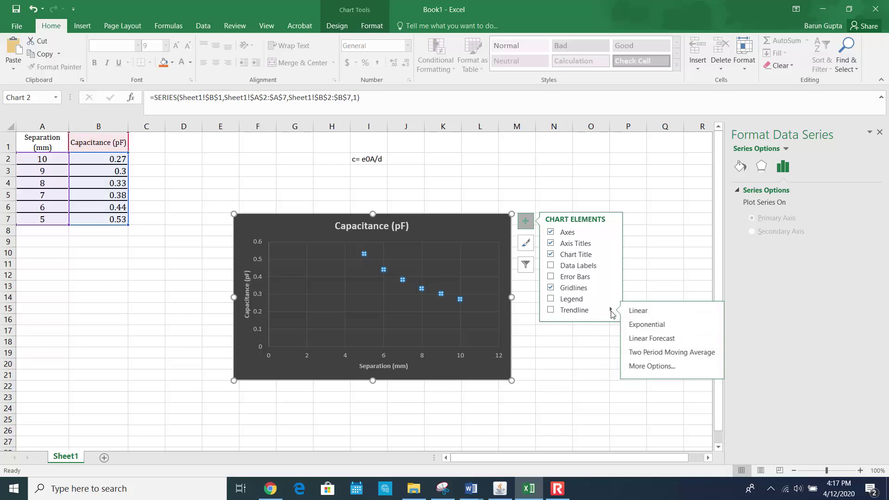
left_click(654, 367)
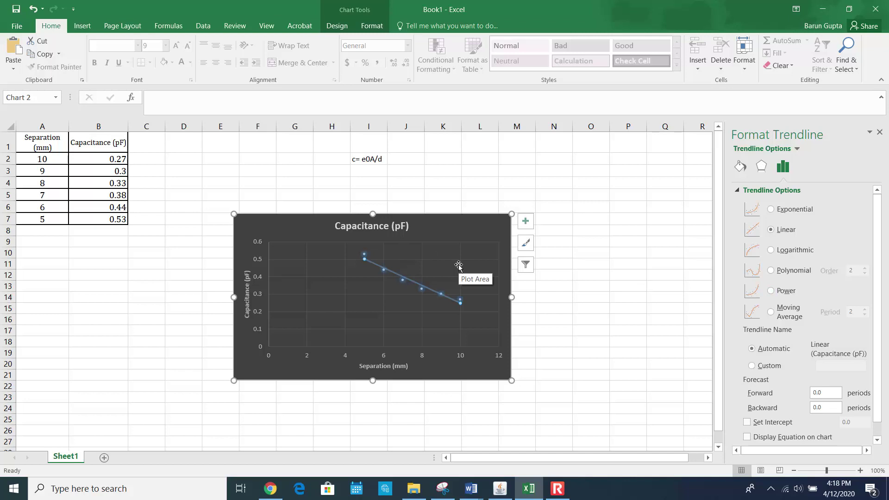
left_click(771, 291)
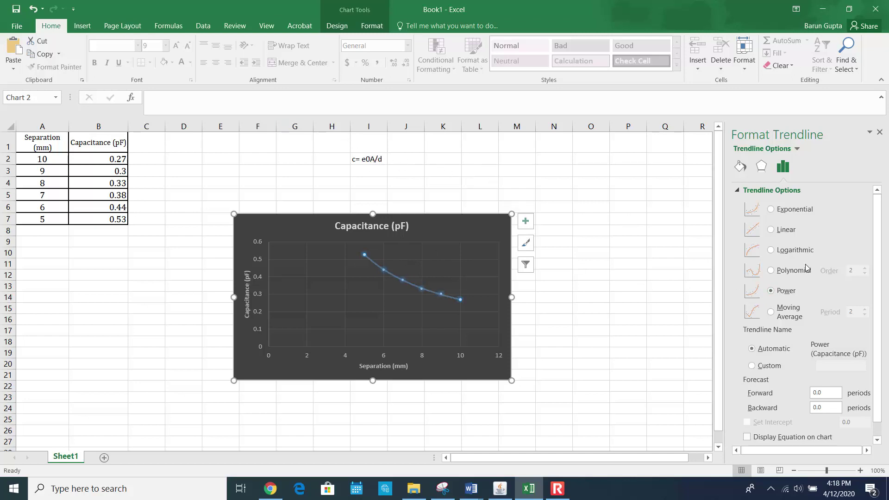
Step: Display the trendline equation on the chart and move it clear of the curve, into the space below
scroll(806, 269, "down", 1)
left_click(787, 424)
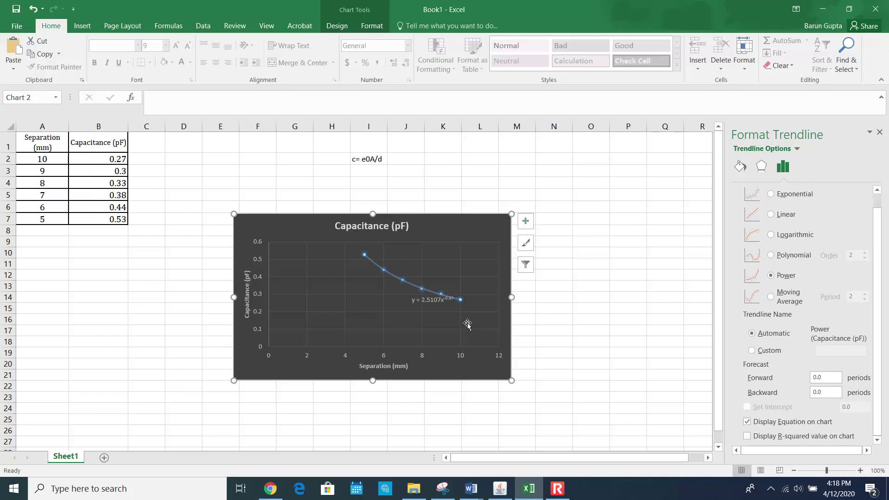
left_click(416, 309)
left_click_drag(416, 309, 391, 326)
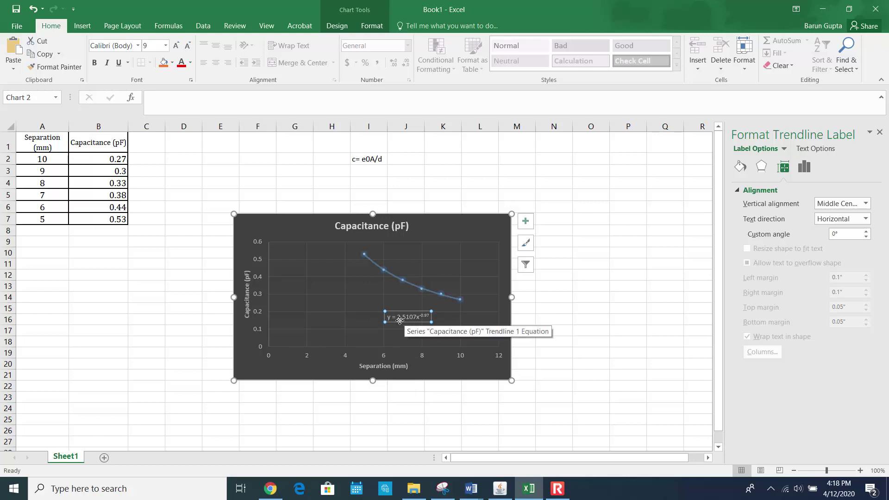
Step: Enter the permittivity constant as the text "8.85X10^-12" in cell K2
left_click(436, 160)
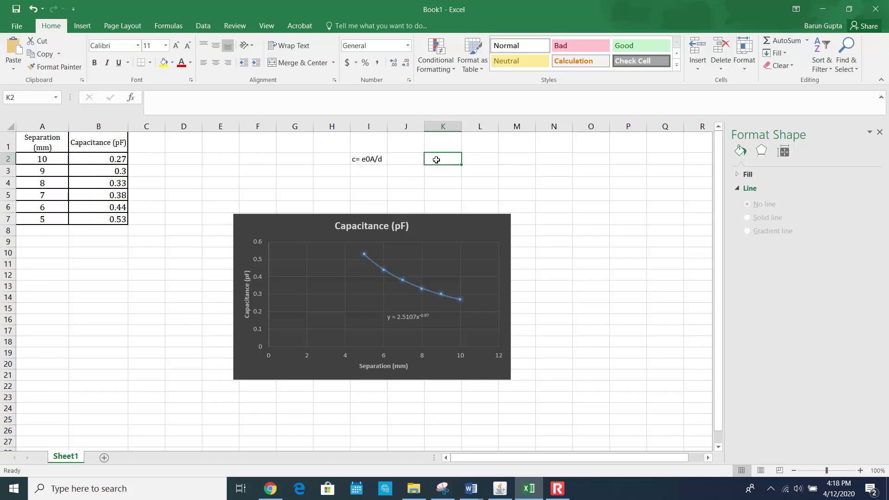
type("8.85")
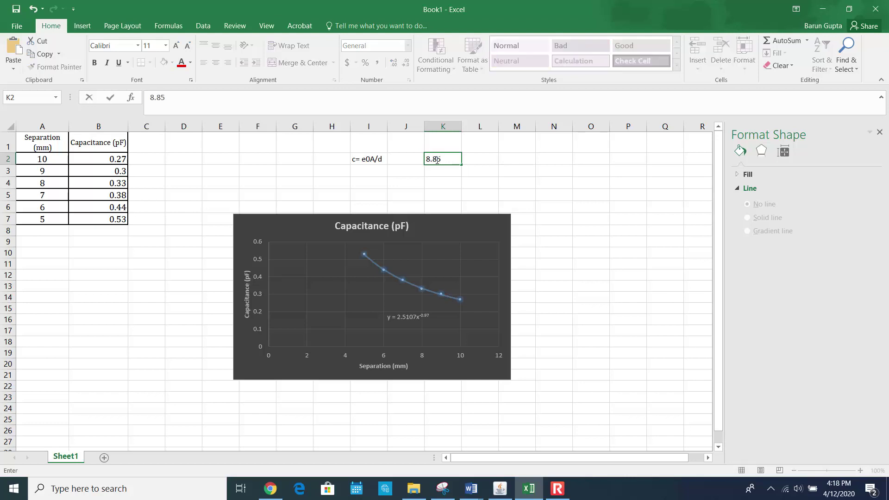
type("X10^-12")
key("Tab")
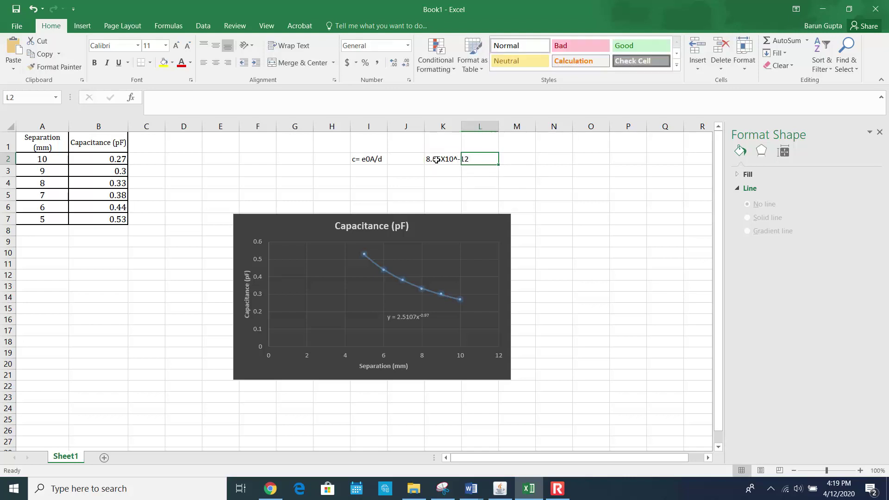
Step: Enter the plate area as the text "300X10^-6" in cell M2, and check the K2 and M2 entries
left_click(519, 158)
type("300")
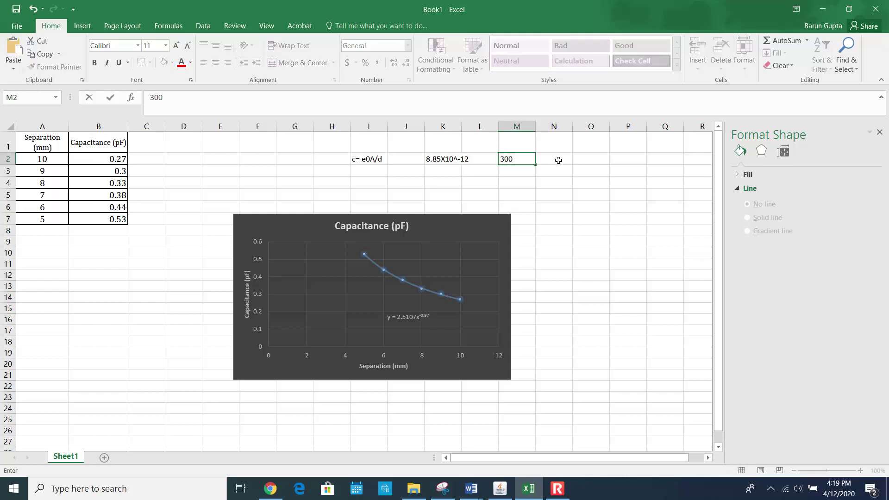
type("X10^-6")
key("Return")
left_click(534, 160)
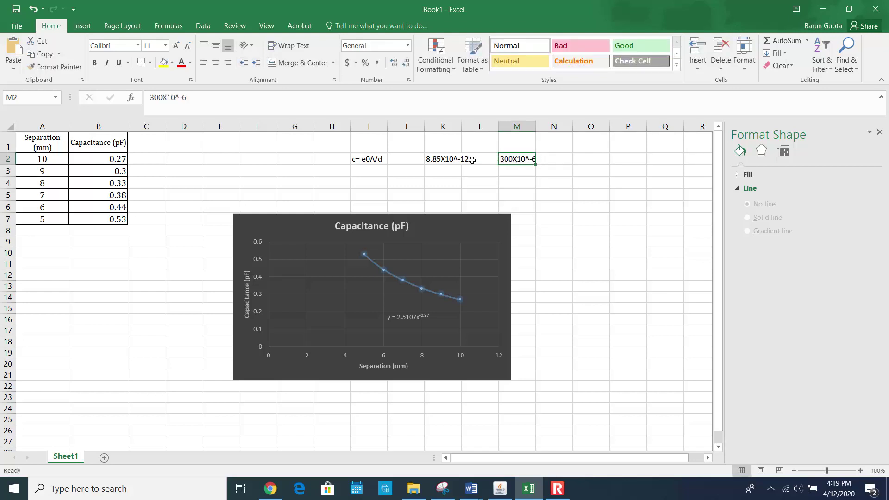
left_click(460, 160)
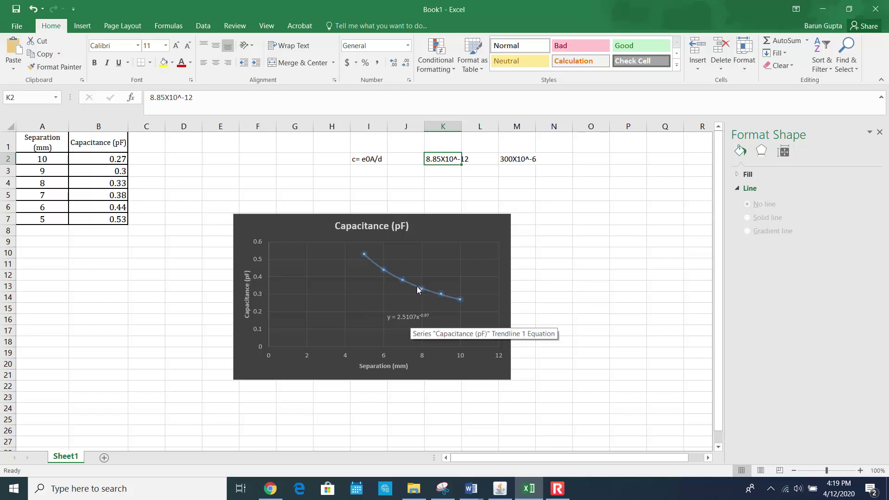
Step: Restore the Excel window to its smaller size and switch to the Word document to view question 2 about capacitance and surface area
left_click(854, 15)
left_click(256, 302)
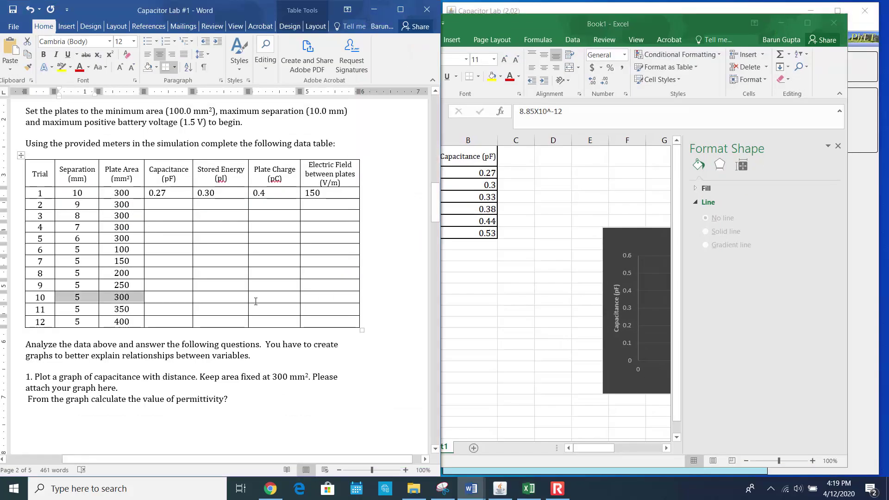
scroll(256, 301, "down", 10)
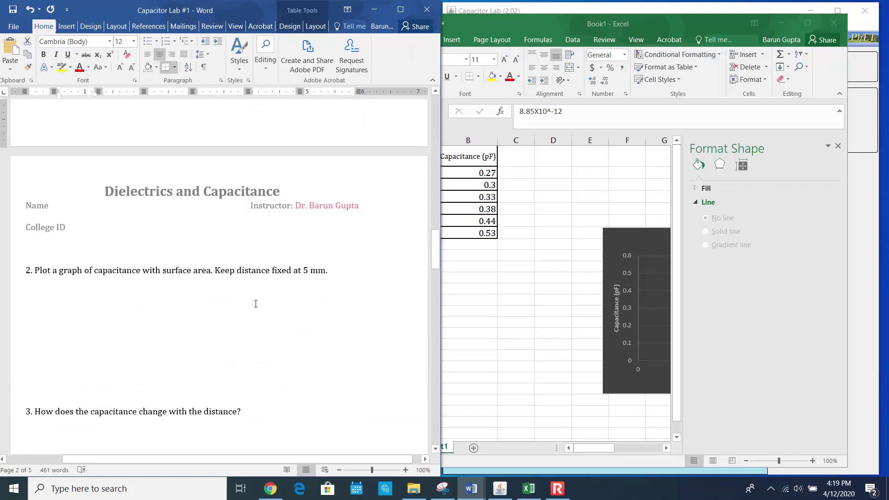
Step: Review question 1 on capacitance and distance in Word against the separation and capacitance columns of the Excel sheet
scroll(393, 310, "up", 8)
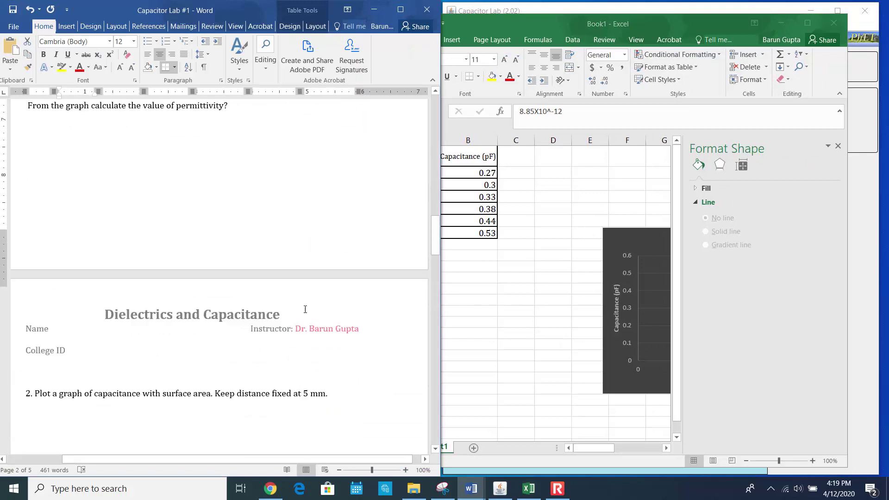
left_click(502, 285)
left_click(422, 157)
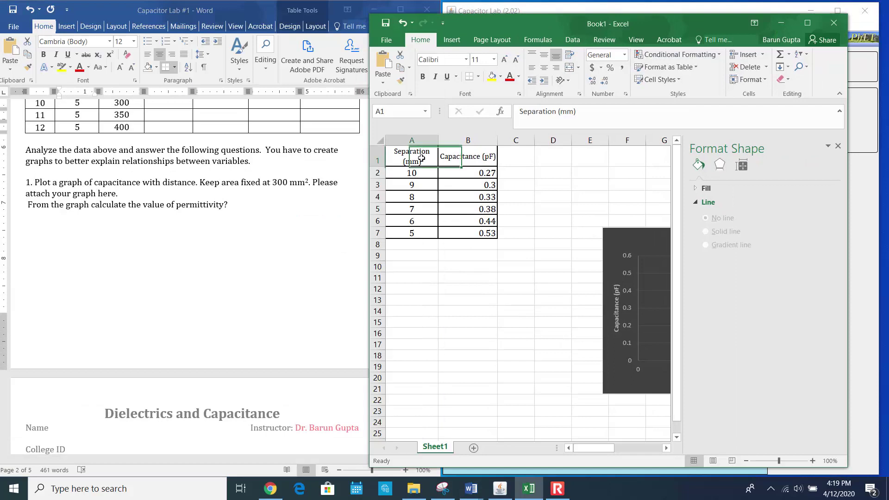
left_click(466, 163)
left_click(278, 258)
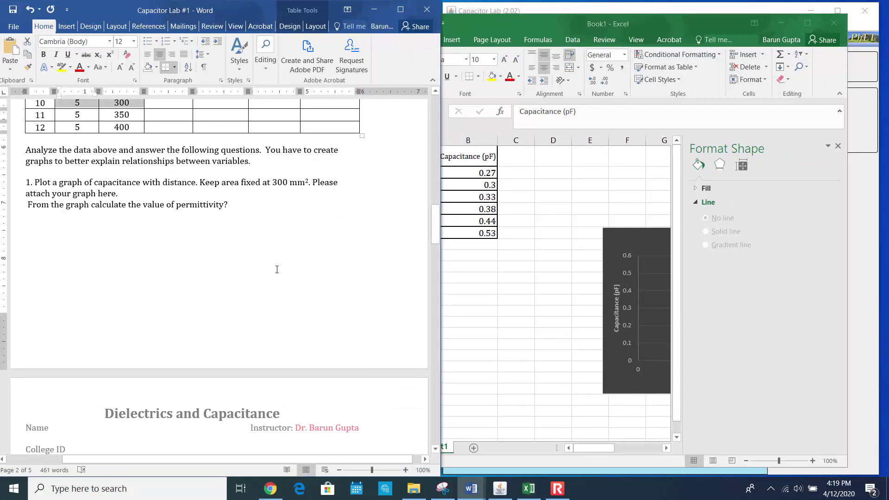
Step: Read questions 2 to 4 in Word about how capacitance depends on surface area and distance, and return to the Excel workbook
scroll(277, 276, "down", 9)
scroll(258, 288, "down", 3)
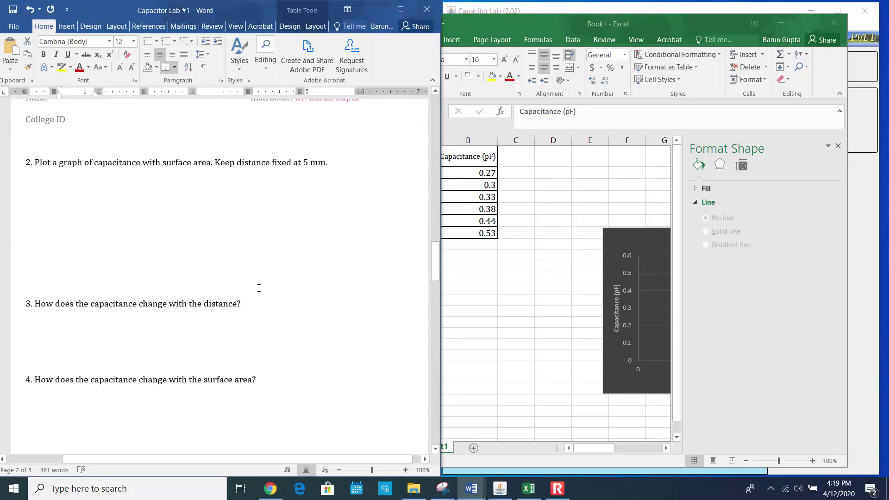
left_click_drag(95, 159, 187, 161)
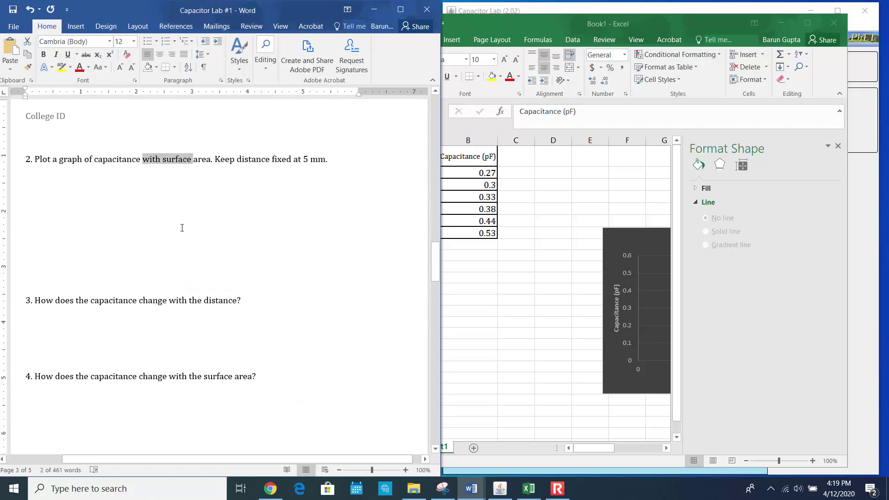
scroll(174, 278, "down", 3)
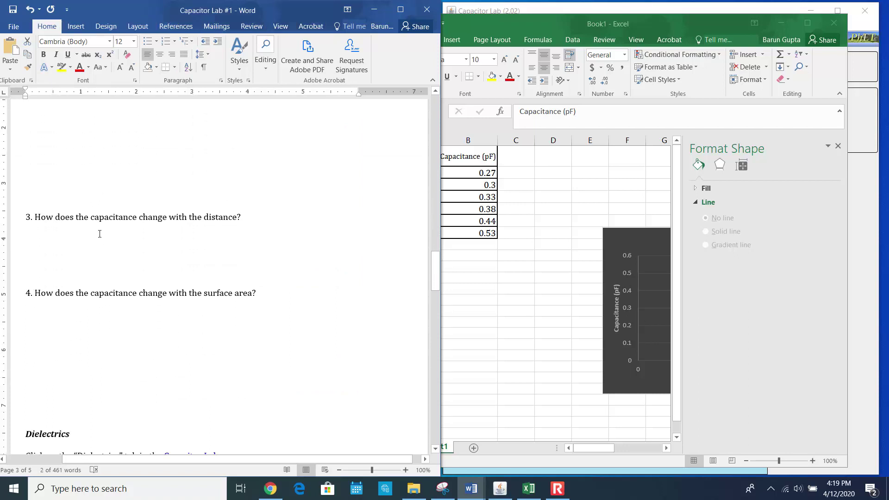
left_click_drag(115, 216, 229, 220)
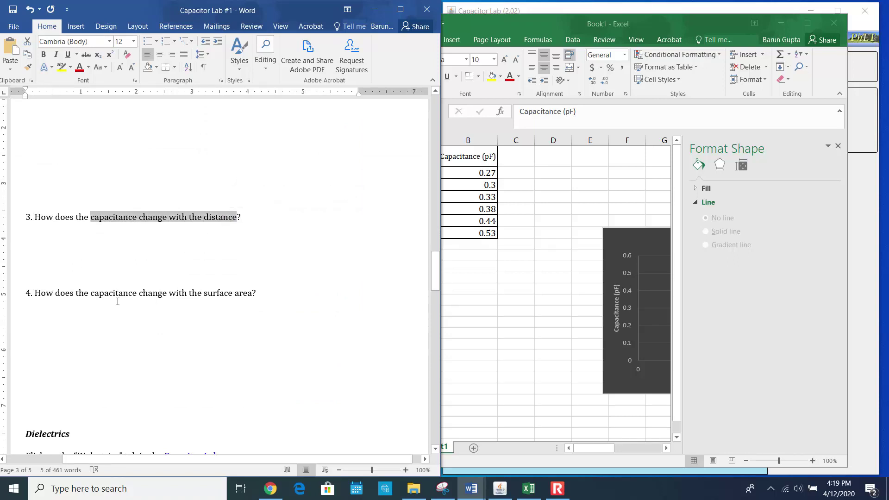
left_click_drag(116, 291, 205, 291)
left_click_drag(220, 292, 252, 293)
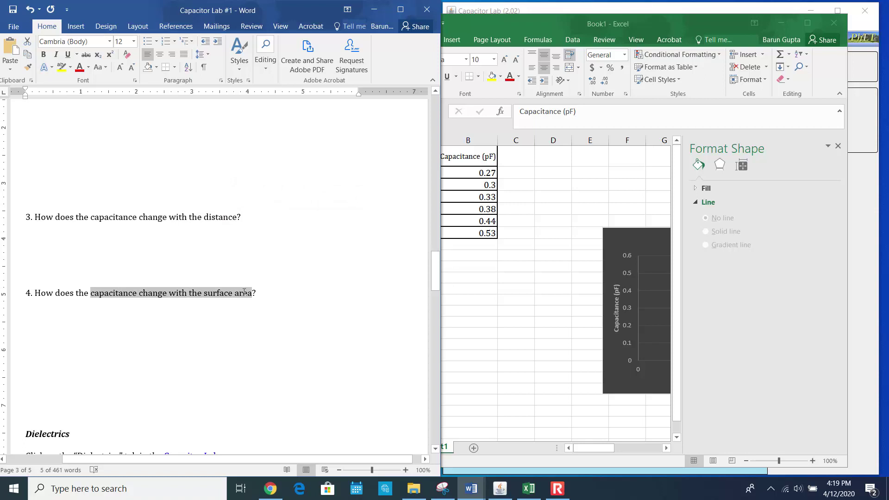
left_click(837, 148)
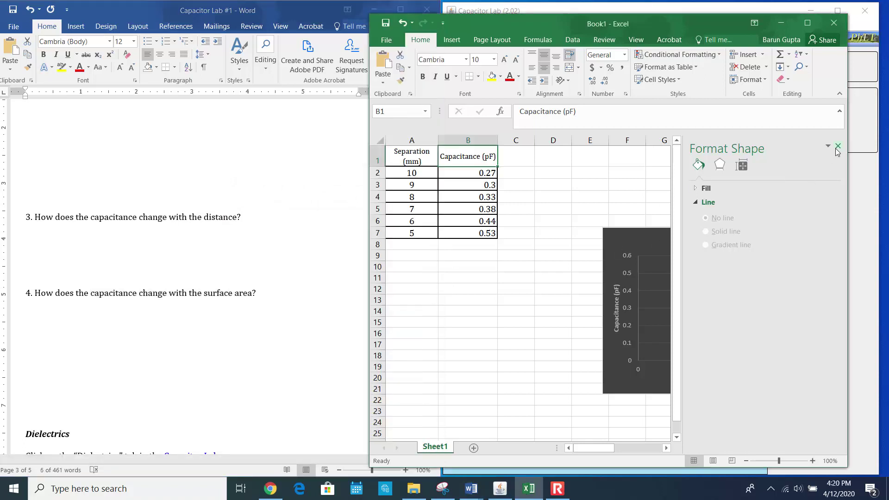
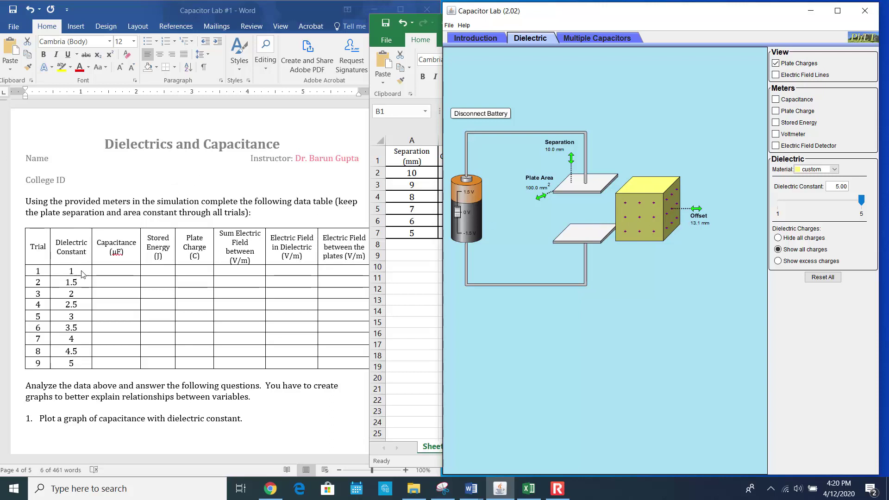
Step: In the Capacitor Lab simulation, slide the dielectric fully between the plates to 0.0 mm offset and set its dielectric constant to 1.00
left_click_drag(698, 216, 543, 195)
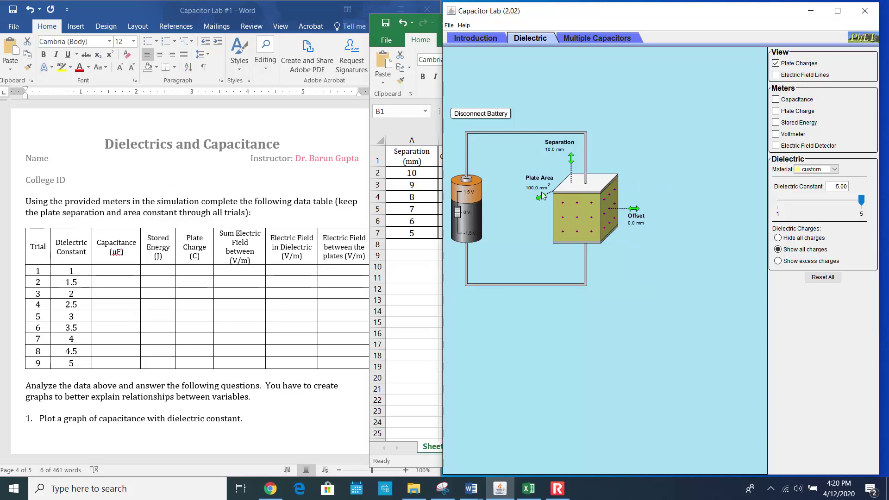
left_click(69, 271)
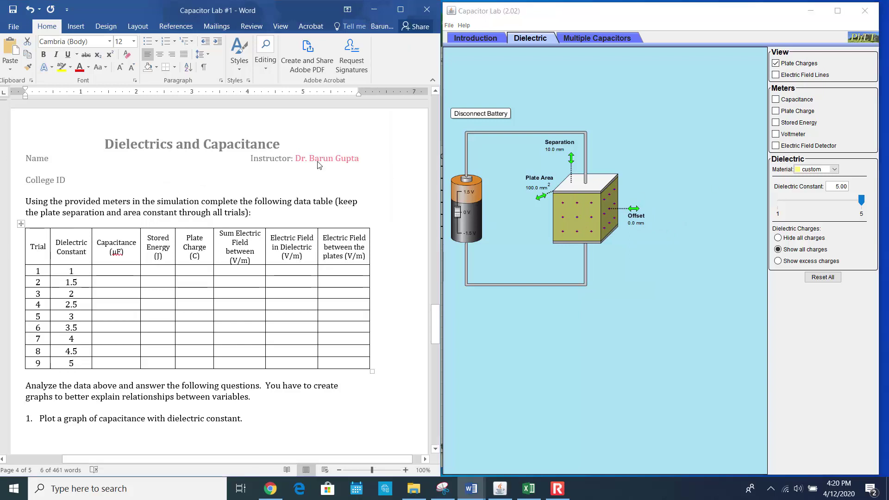
left_click_drag(861, 200, 774, 199)
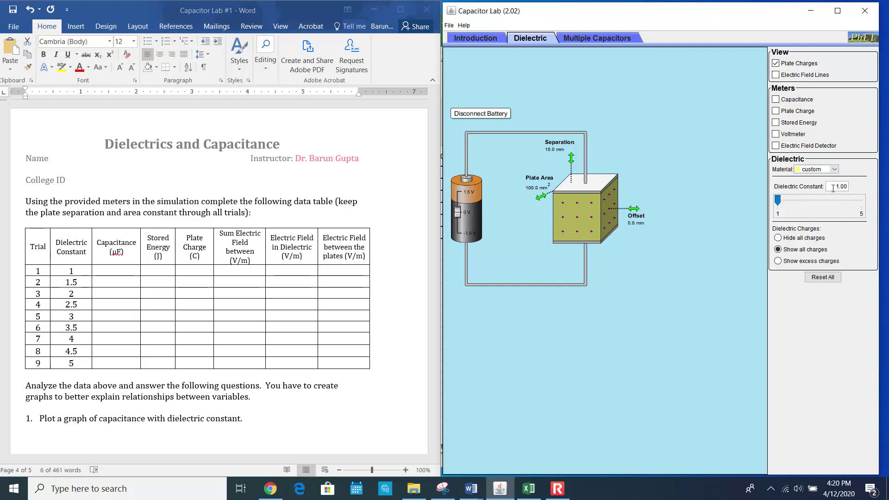
Step: Find the Dielectrics setup instructions in the Word document and examine the required plate area, separation and battery voltage
left_click(114, 270)
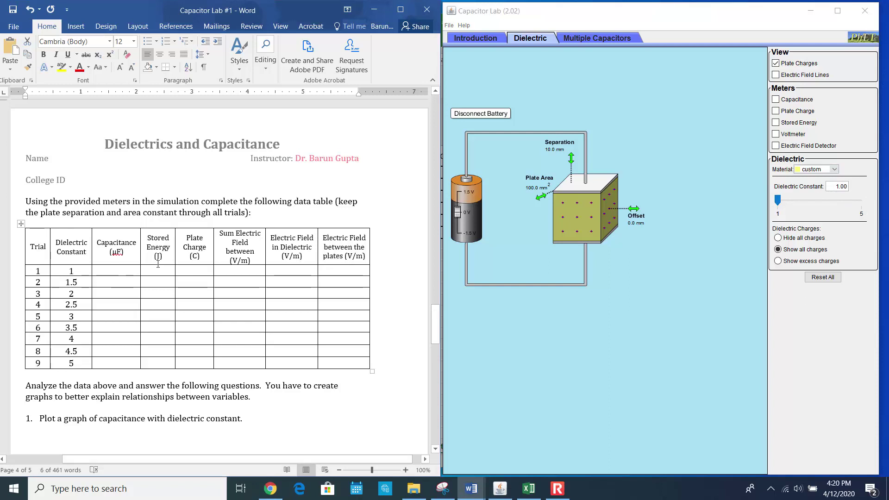
scroll(160, 264, "up", 1)
scroll(168, 264, "up", 5)
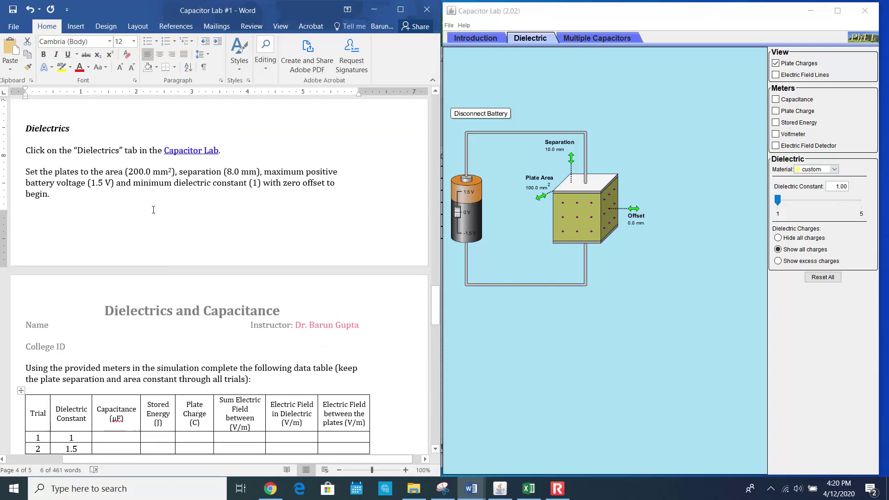
left_click_drag(129, 171, 145, 172)
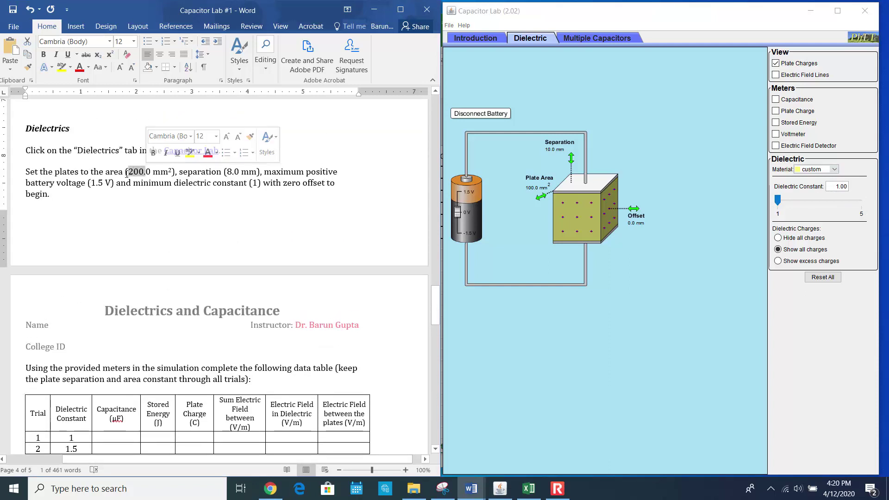
key("ctrl+c")
left_click_drag(233, 171, 227, 172)
left_click_drag(96, 185, 112, 183)
Step: In Capacitor Lab, set the battery to its maximum of 1.5 V, the plate area to about 200.7 mm² and the separation to about 7.9 mm
left_click_drag(458, 212, 457, 191)
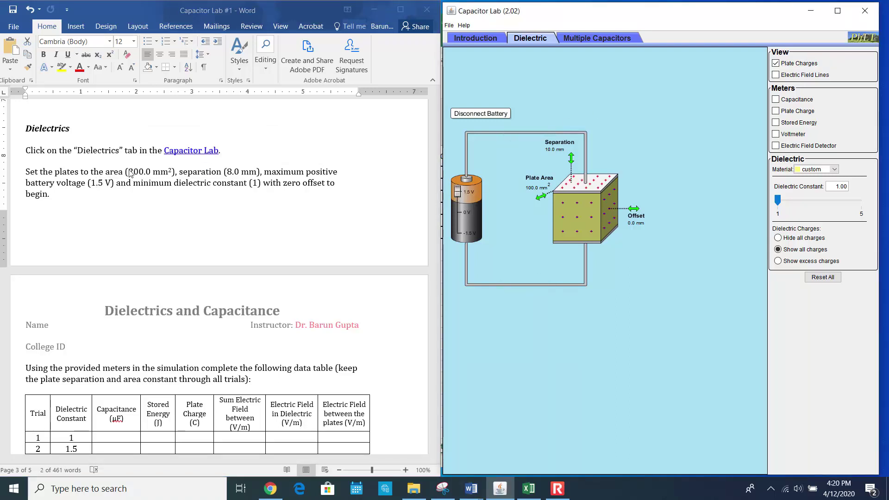
left_click_drag(541, 198, 522, 206)
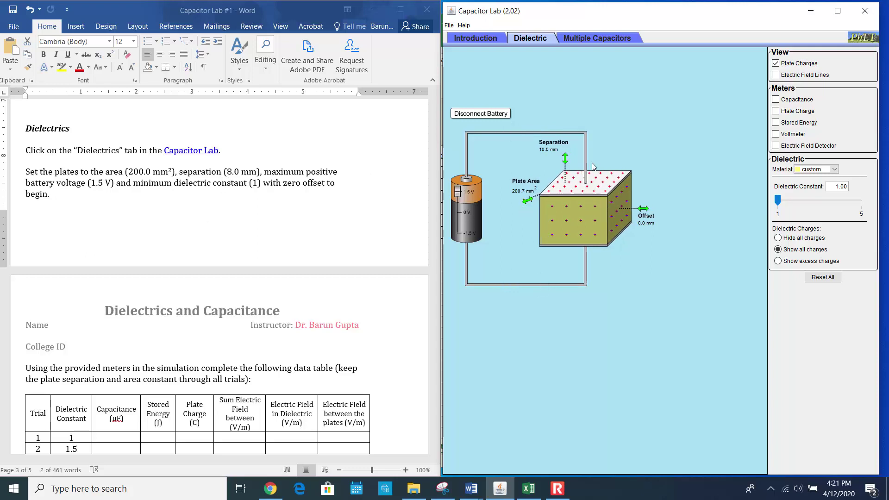
left_click_drag(566, 165, 566, 171)
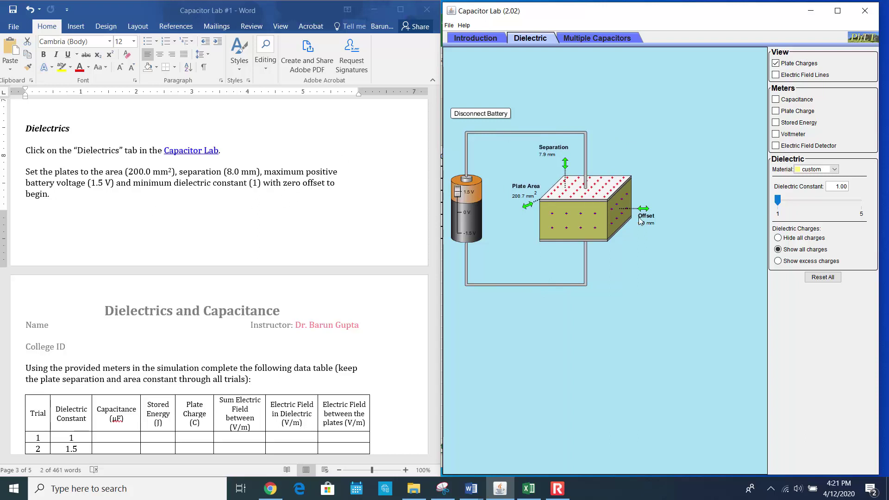
Step: Check the Word table's columns, show the Capacitance, Stored Energy, Plate Charge and Electric Field Detector meters in Capacitor Lab, and zoom out the field vectors
left_click(279, 236)
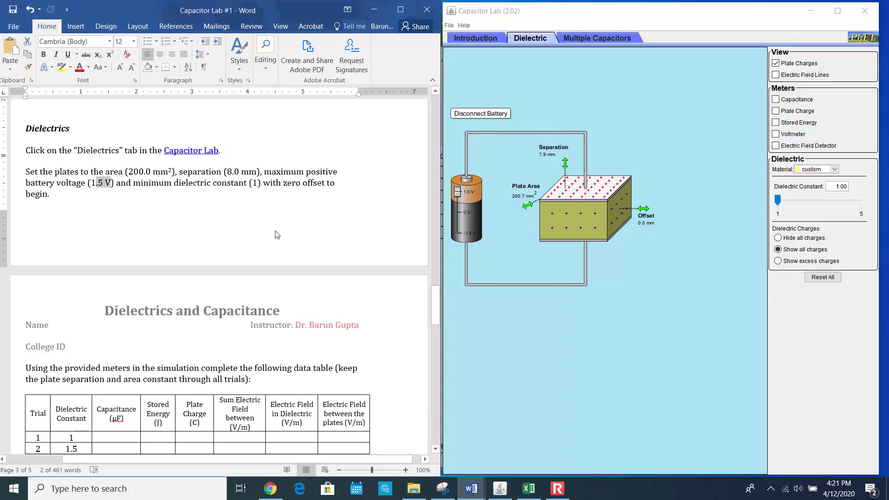
scroll(281, 230, "down", 3)
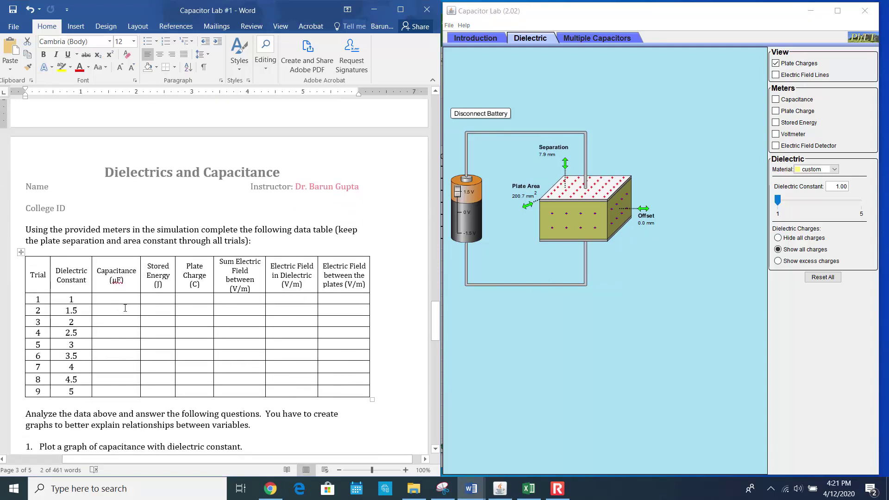
left_click(776, 100)
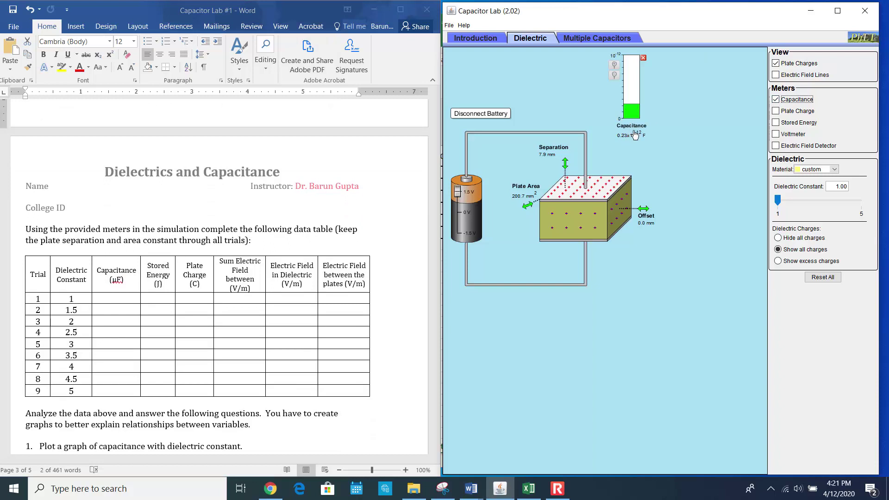
left_click(798, 123)
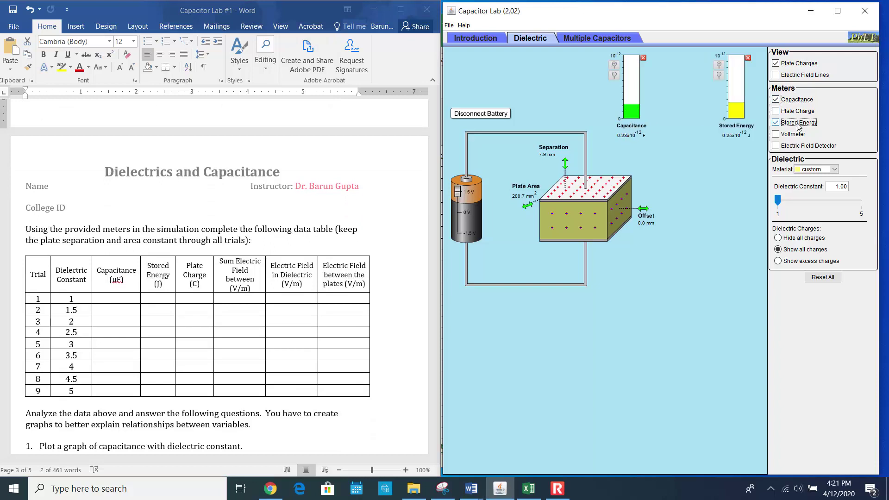
left_click(776, 112)
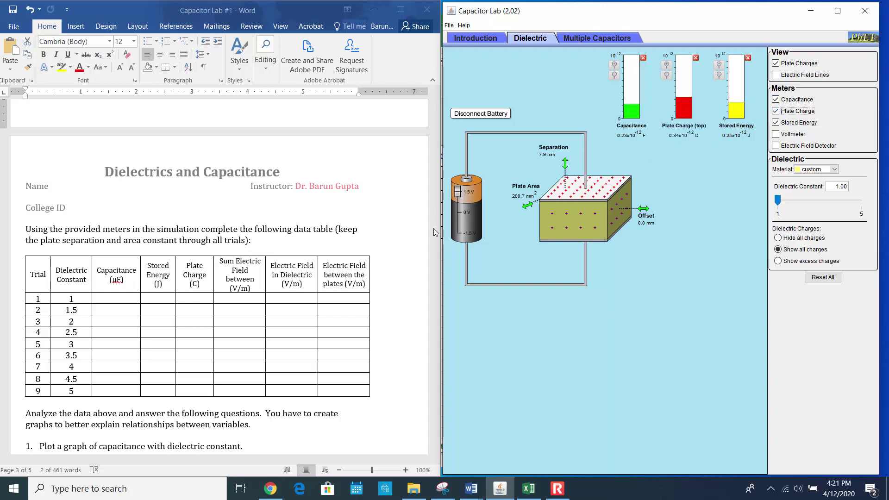
left_click(791, 147)
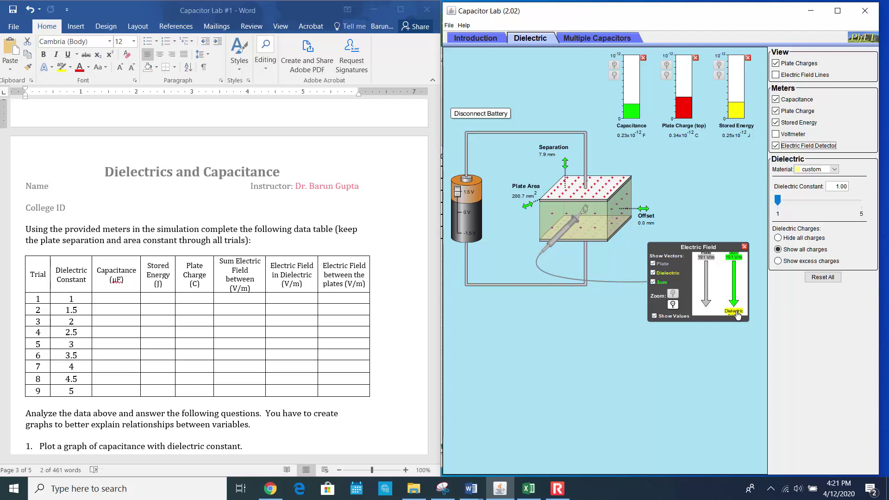
left_click(672, 305)
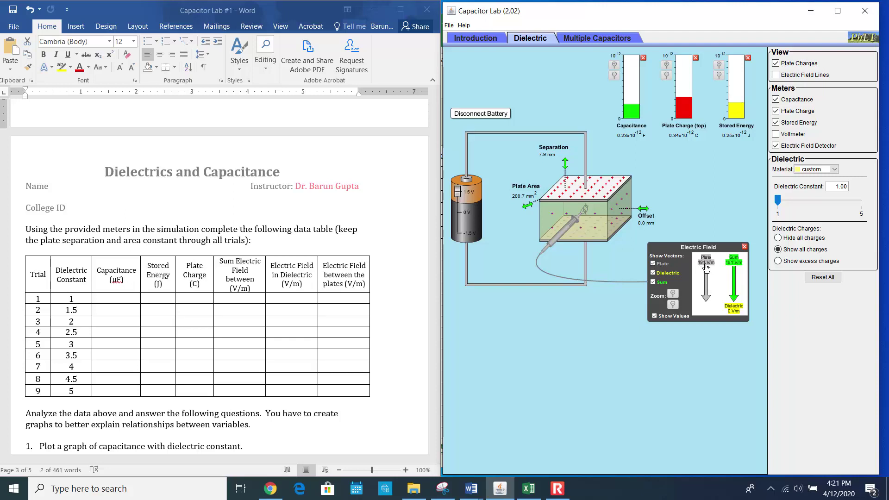
Step: Check trial 2's dielectric constant in the Word table and raise the simulation's dielectric constant to about 1.57
left_click(107, 297)
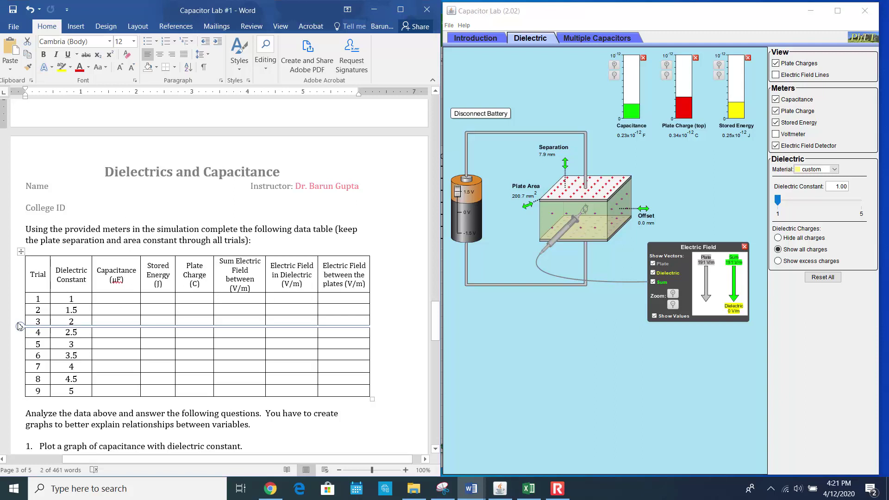
left_click_drag(64, 309, 81, 310)
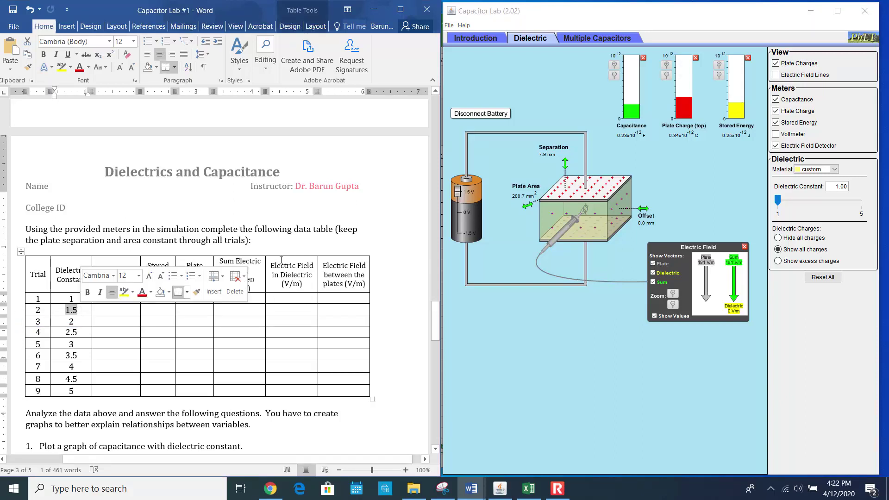
left_click_drag(781, 200, 793, 200)
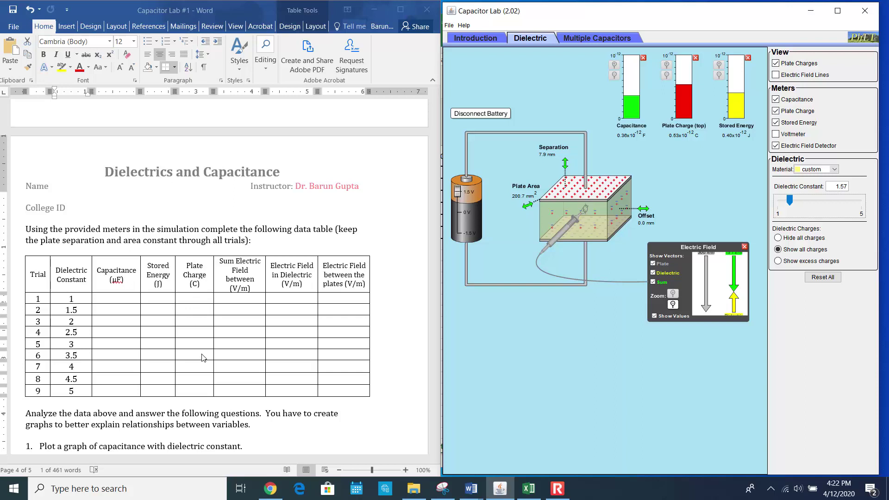
Step: Review the remaining dielectric and electric field questions in the Word lab sheet, and return to the Dielectrics setup section
scroll(201, 358, "down", 3)
scroll(202, 358, "down", 9)
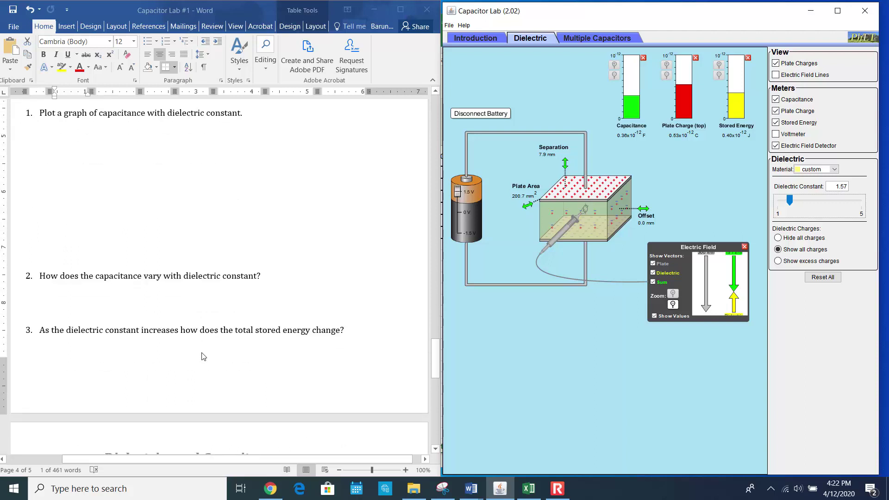
scroll(204, 356, "down", 8)
scroll(204, 355, "down", 3)
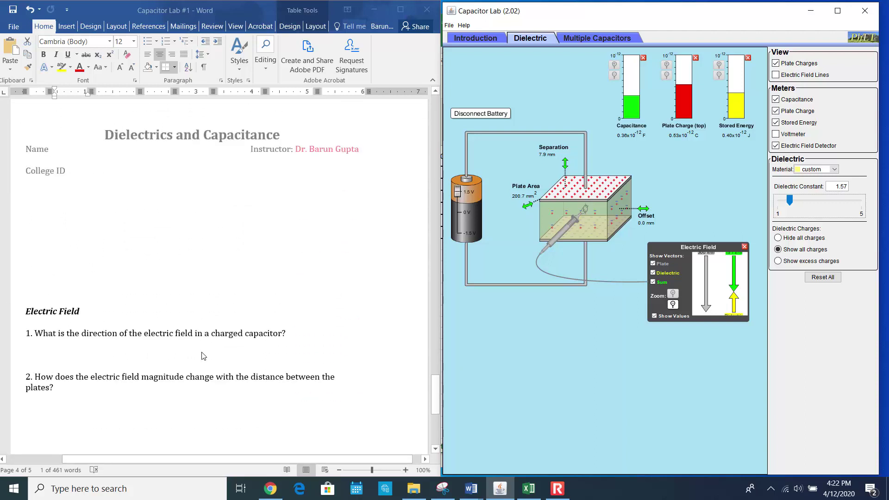
scroll(101, 333, "down", 5)
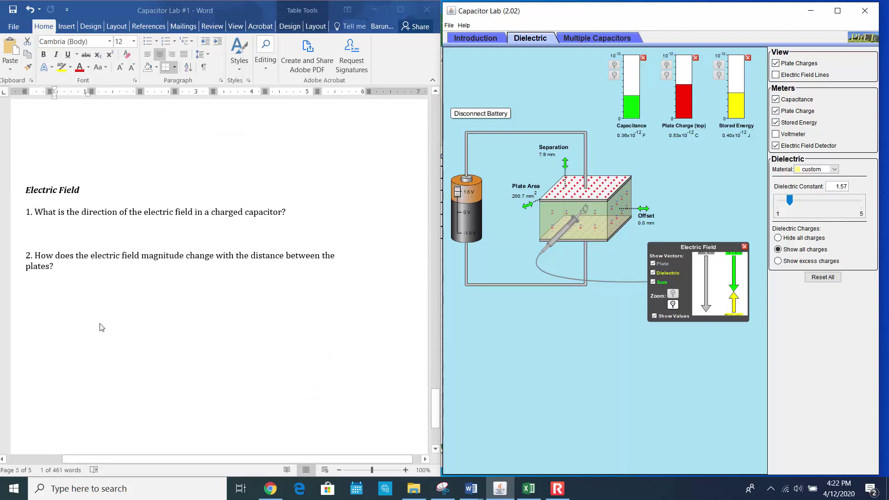
scroll(102, 327, "up", 10)
scroll(104, 325, "up", 10)
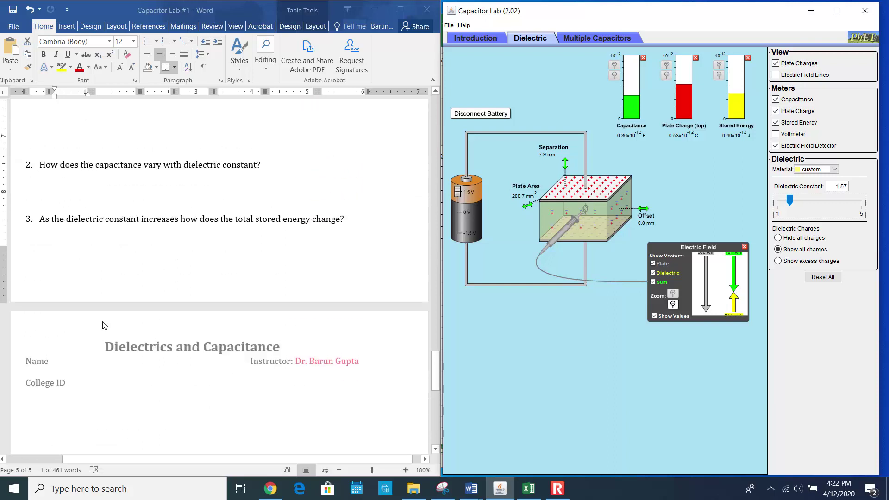
scroll(104, 325, "up", 2)
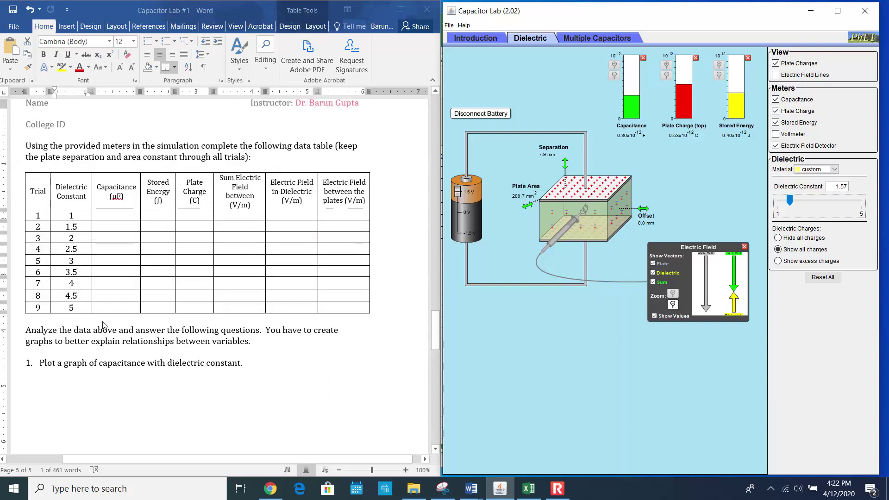
scroll(103, 325, "up", 15)
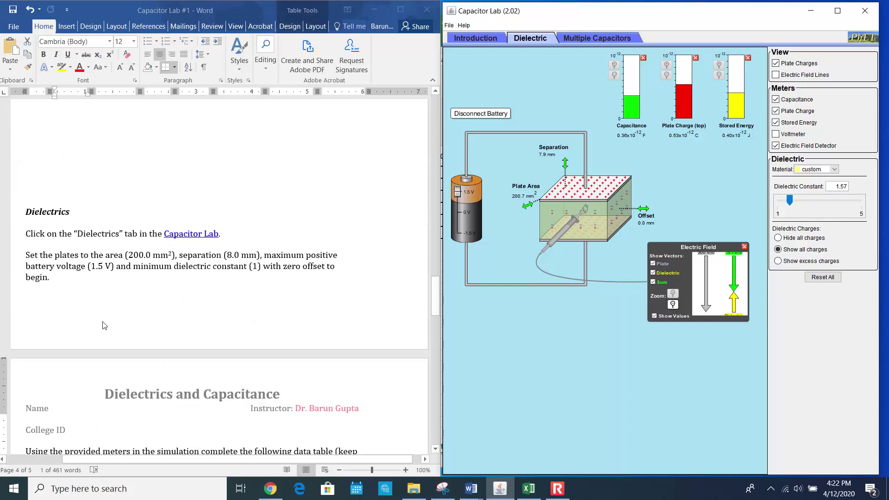
scroll(102, 326, "up", 1)
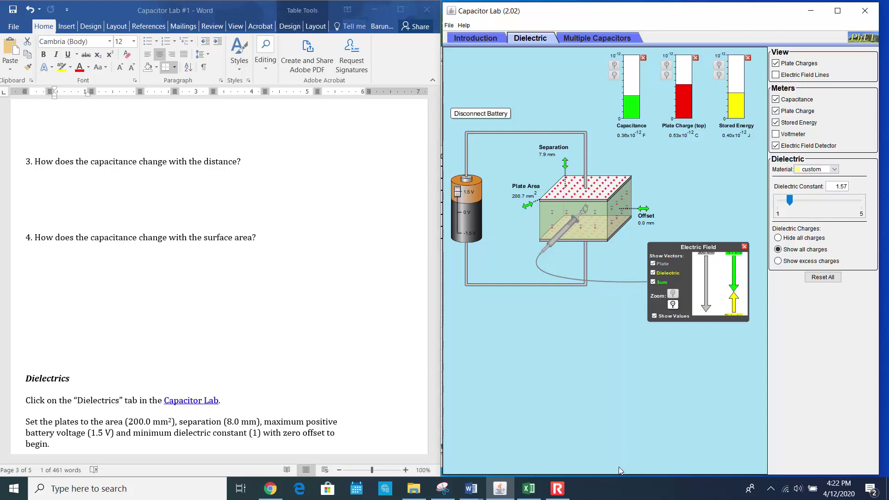
left_click(557, 489)
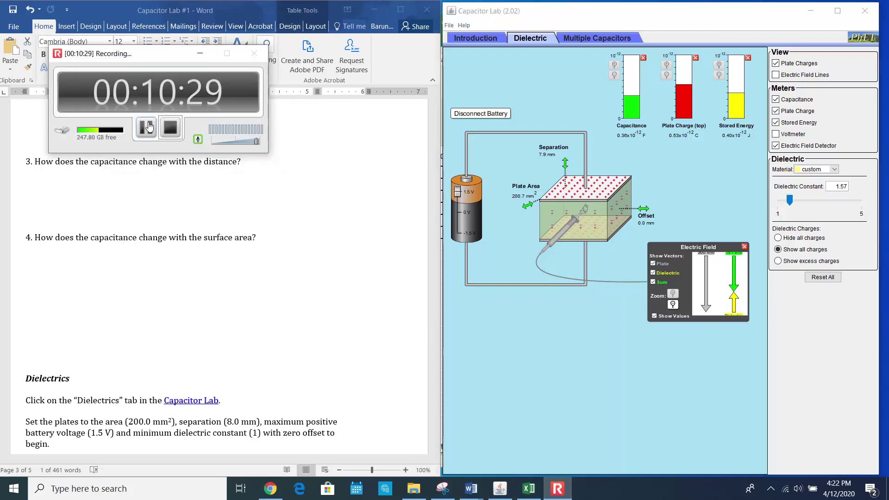